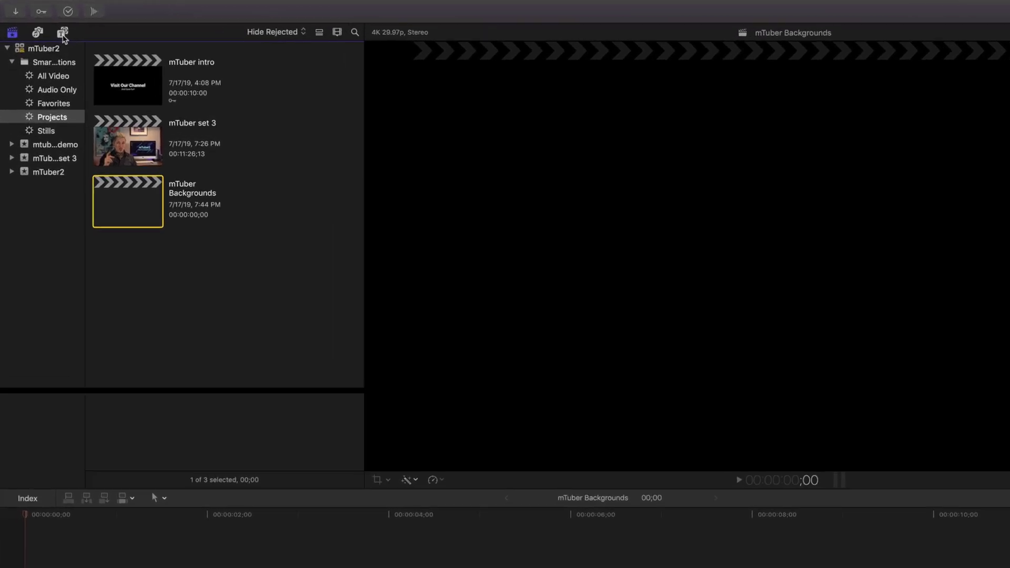
# Open the mTuber 2 titles and drag the Triangles background template into the timeline.
pyautogui.click(52, 27)
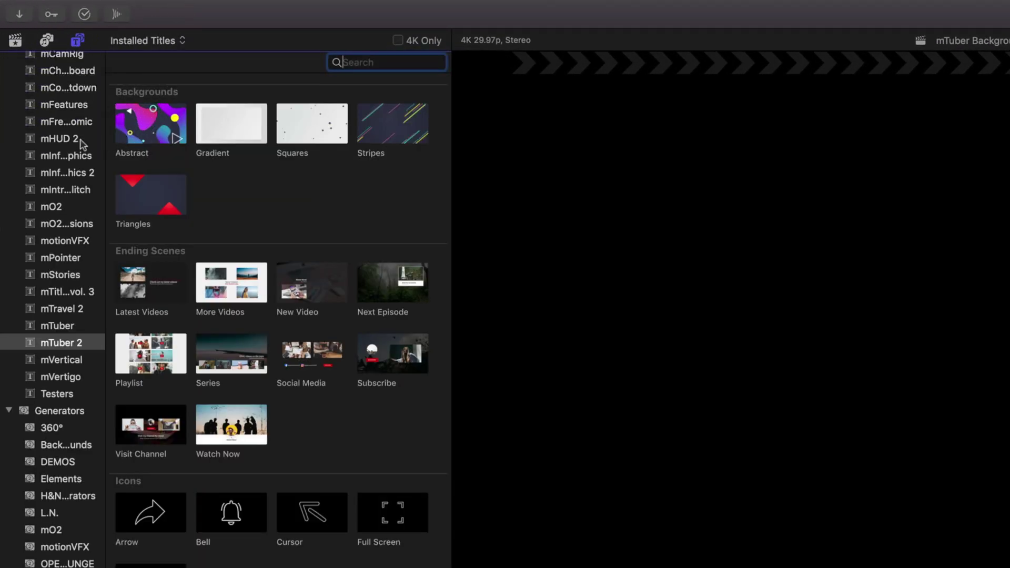
pyautogui.click(79, 343)
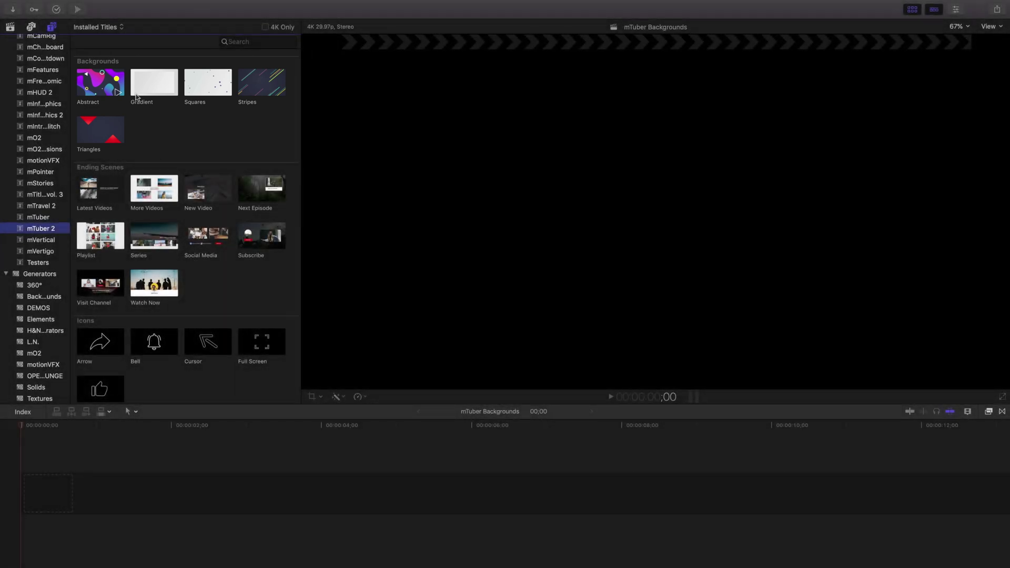
pyautogui.click(100, 130)
pyautogui.moveTo(100, 130); pyautogui.dragTo(26, 468)
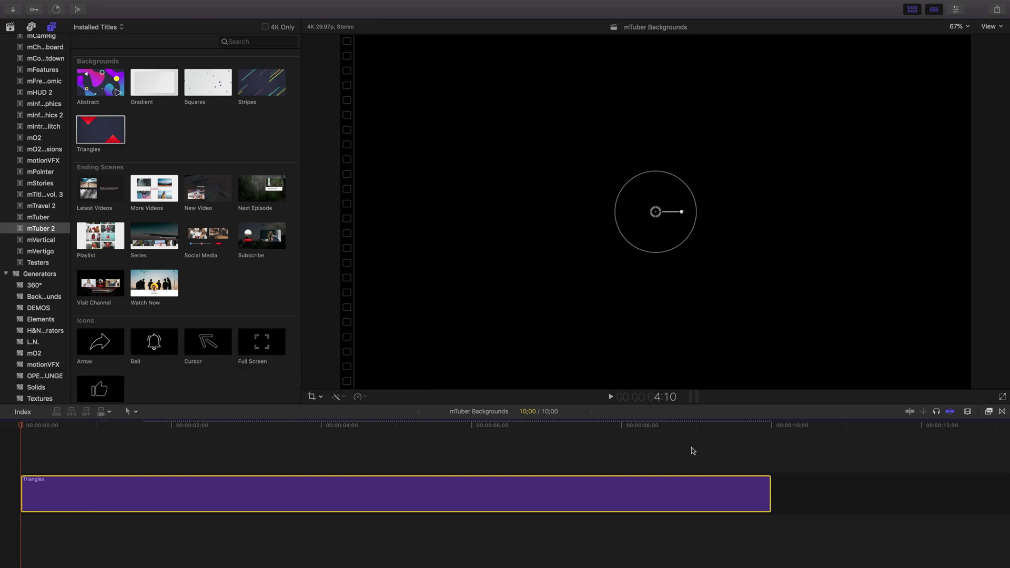
# Trim the Triangles clip to 6:00, preview it from the start, and show its Inspector settings.
pyautogui.moveTo(767, 480); pyautogui.dragTo(465, 507)
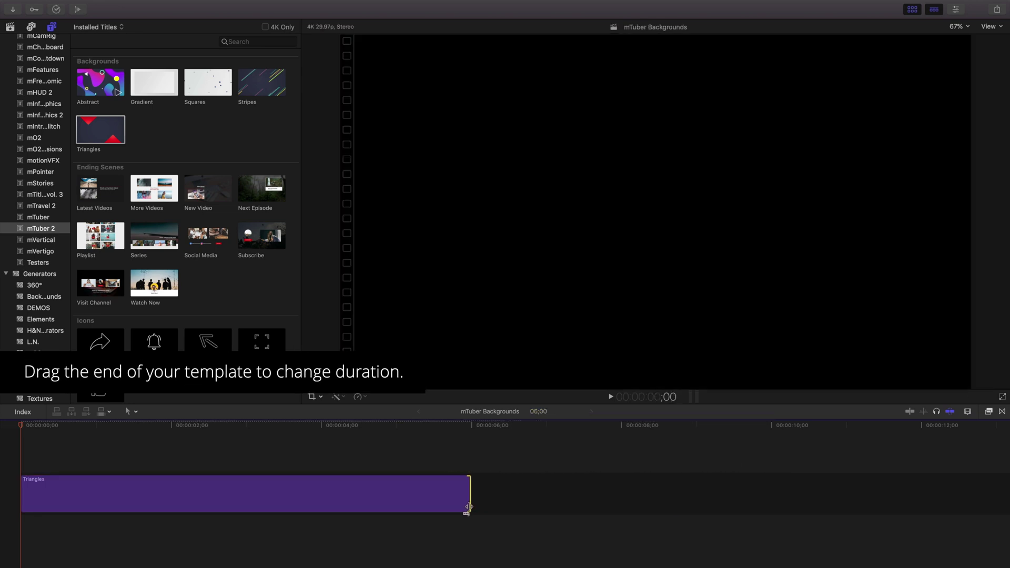
pyautogui.press('space')
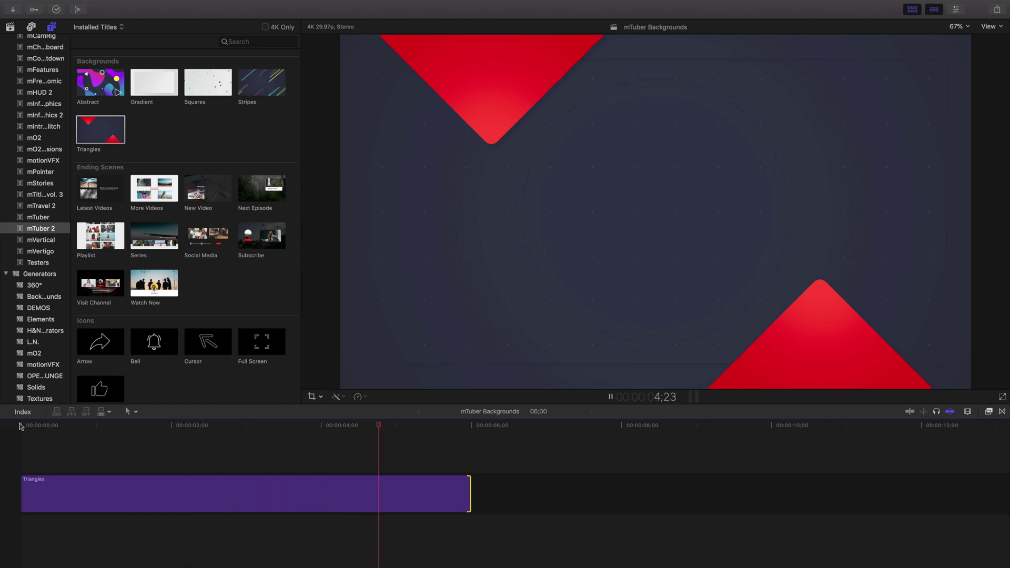
pyautogui.click(21, 426)
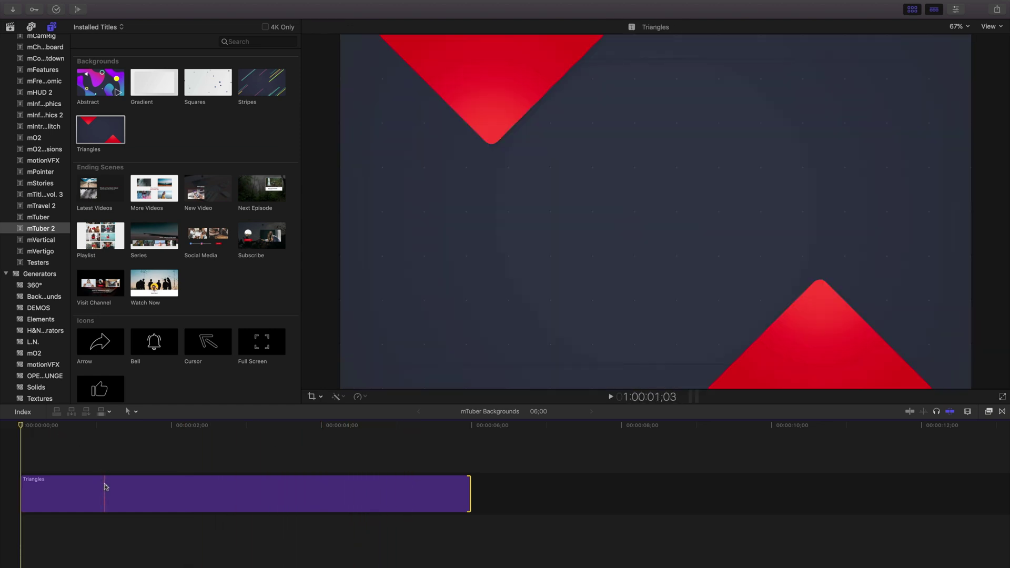
pyautogui.click(104, 484)
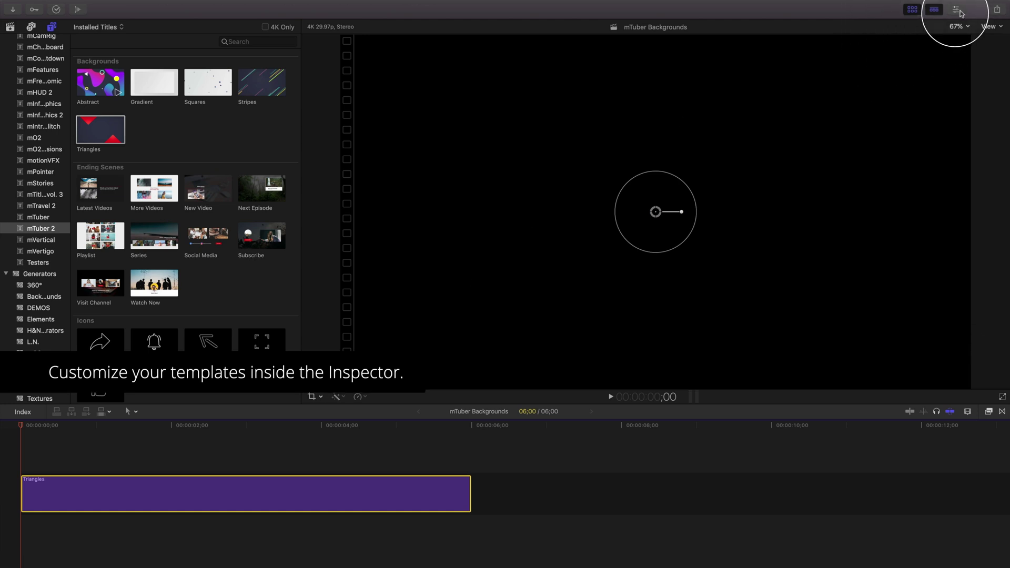
pyautogui.click(957, 10)
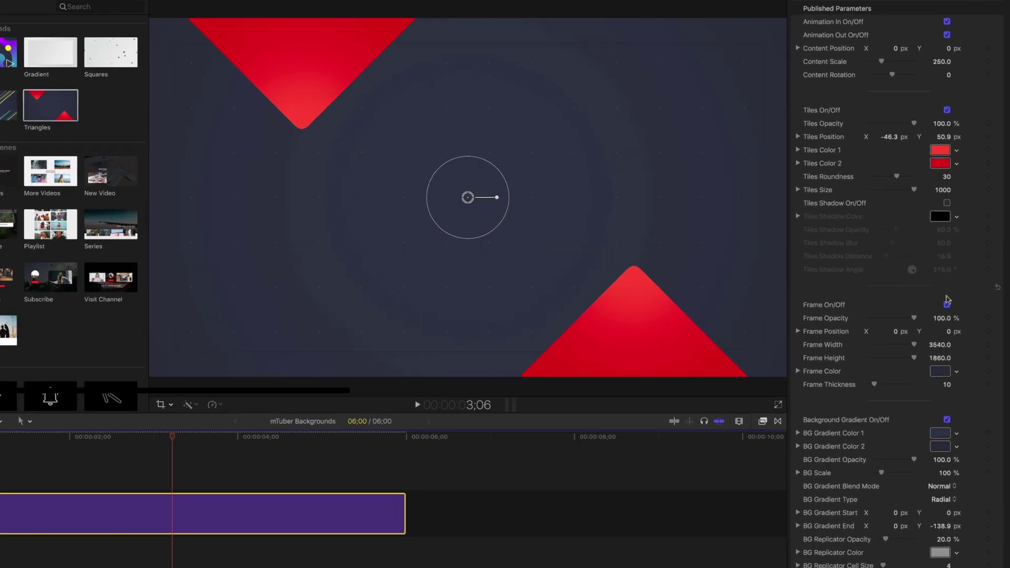
# Turn off the Triangles frame and darken BG Gradient Colors 1 and 2.
pyautogui.click(954, 307)
pyautogui.click(948, 422)
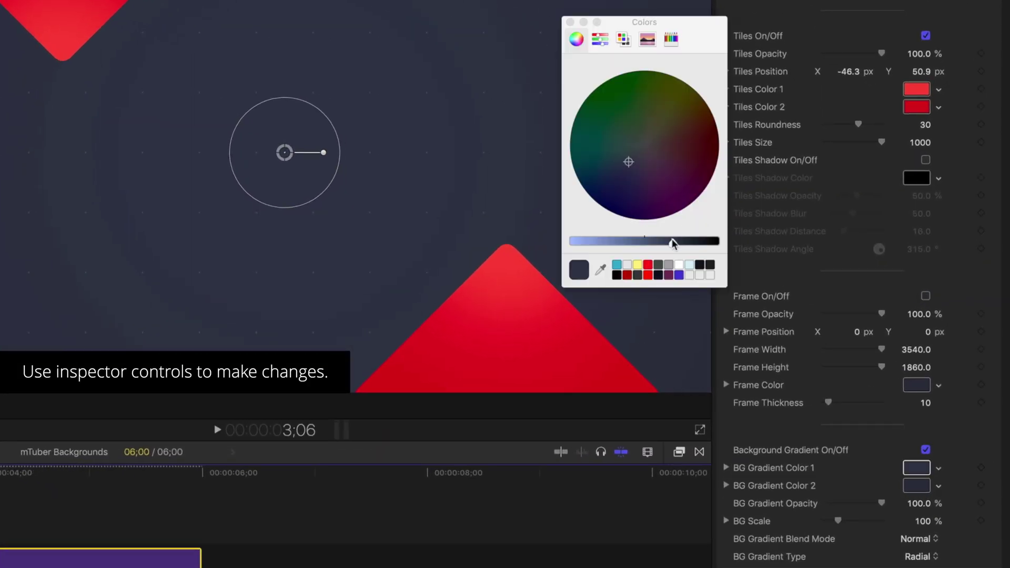
pyautogui.moveTo(673, 243); pyautogui.dragTo(696, 251)
pyautogui.click(570, 22)
pyautogui.click(917, 486)
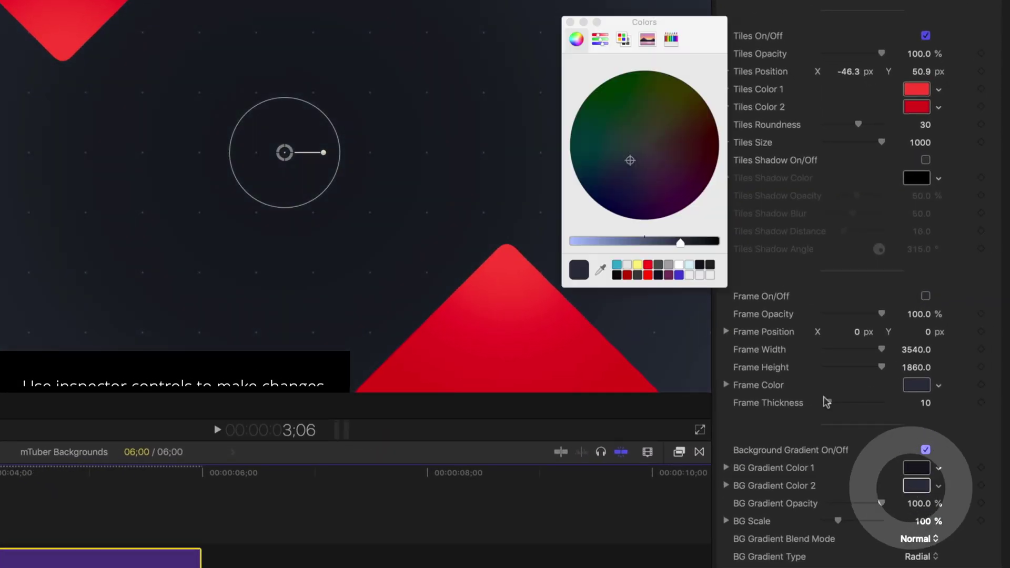
pyautogui.moveTo(681, 242); pyautogui.dragTo(702, 244)
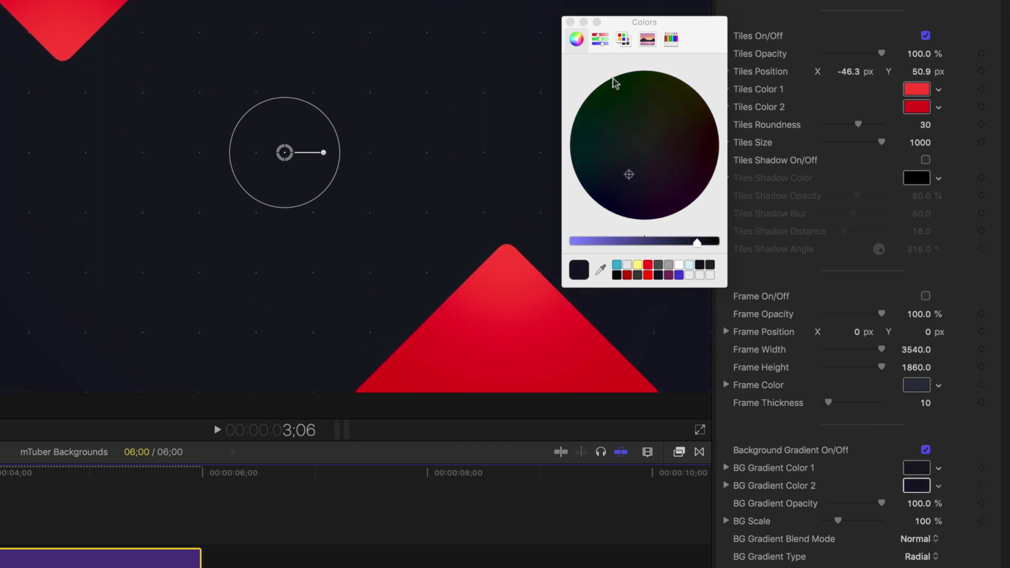
pyautogui.click(570, 22)
# Set Tiles Color 1 to lilac and Tiles Color 2 to violet.
pyautogui.click(909, 94)
pyautogui.click(641, 172)
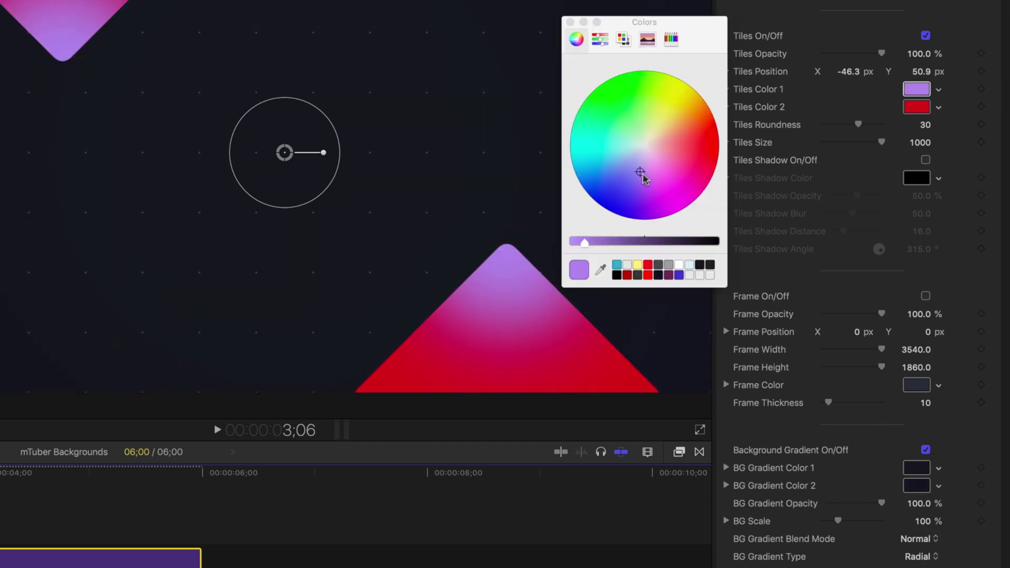
pyautogui.click(905, 107)
pyautogui.moveTo(673, 169); pyautogui.dragTo(627, 190)
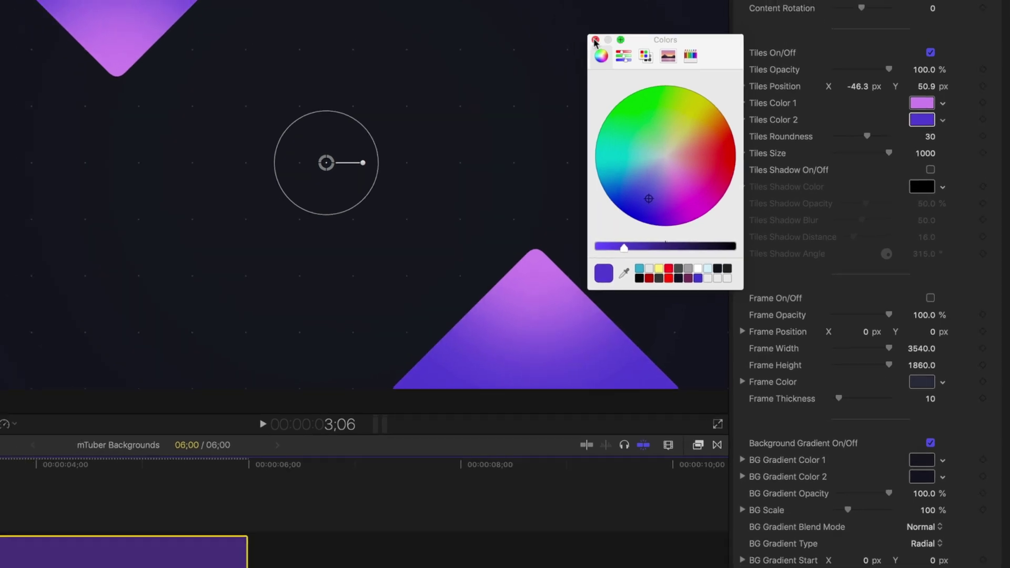
pyautogui.click(589, 36)
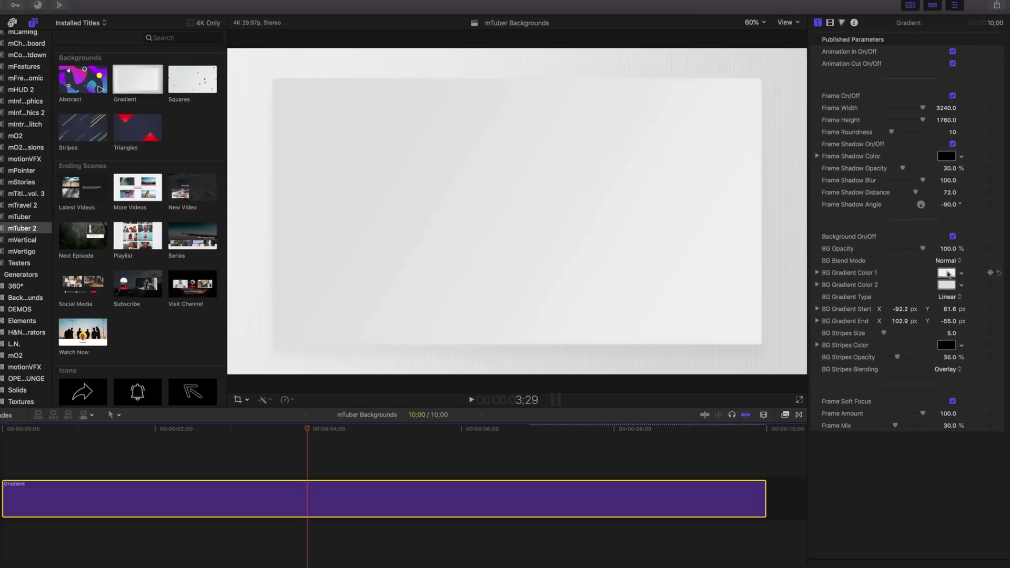
# Set the Gradient's BG Gradient Color 1 to pink and Color 2 to blue.
pyautogui.click(947, 273)
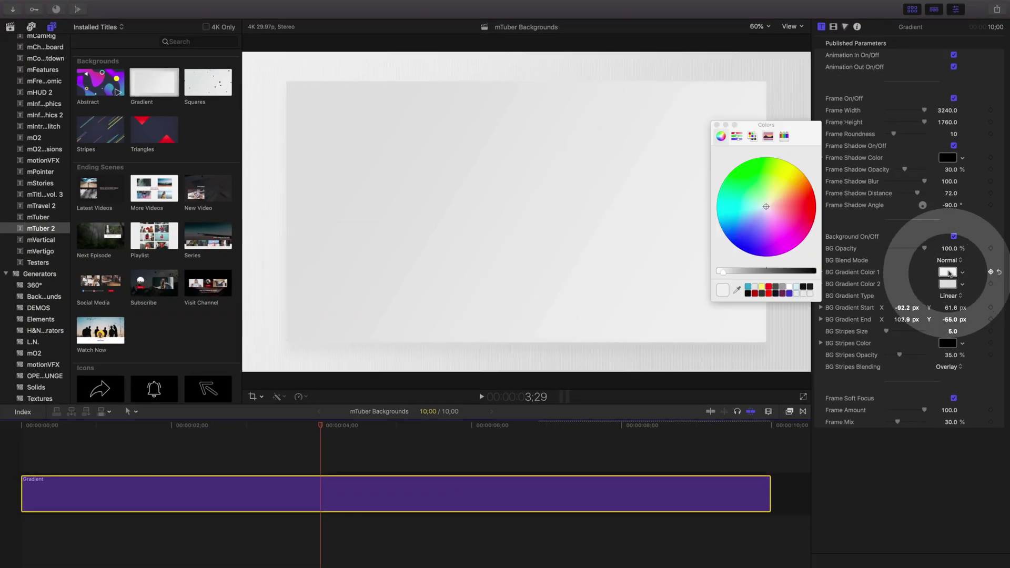
pyautogui.moveTo(763, 217); pyautogui.dragTo(783, 225)
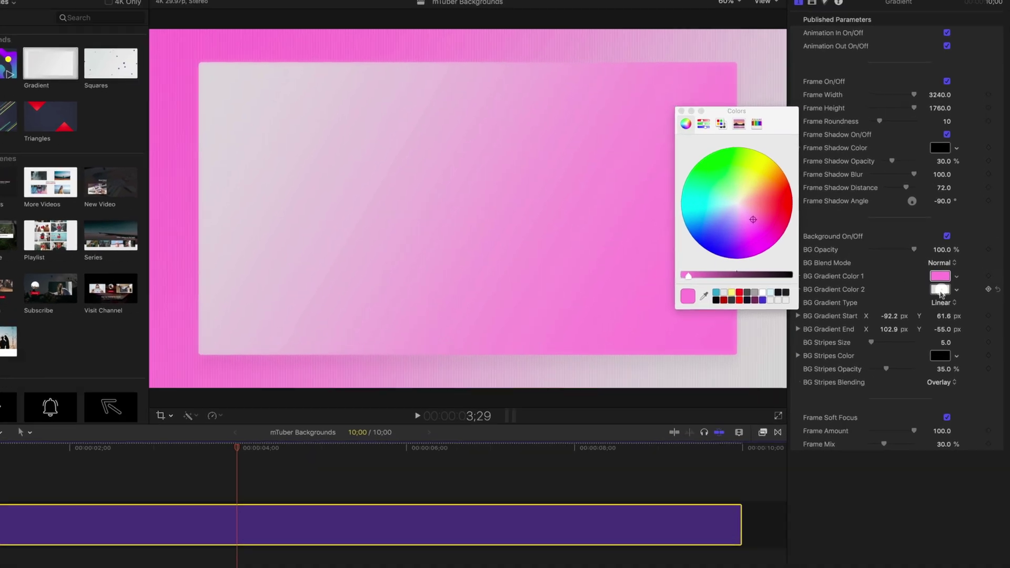
pyautogui.click(948, 284)
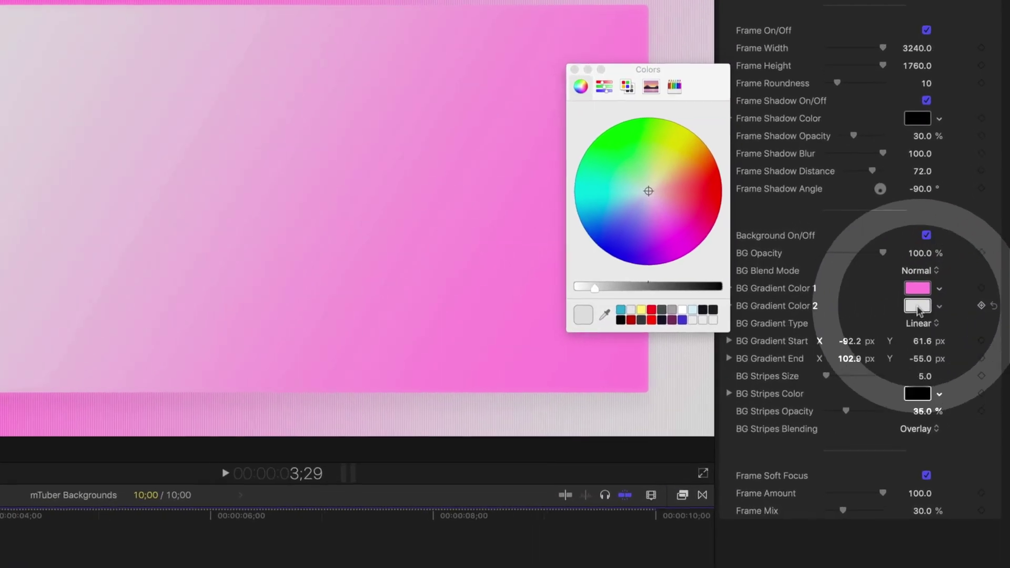
pyautogui.moveTo(635, 200); pyautogui.dragTo(613, 223)
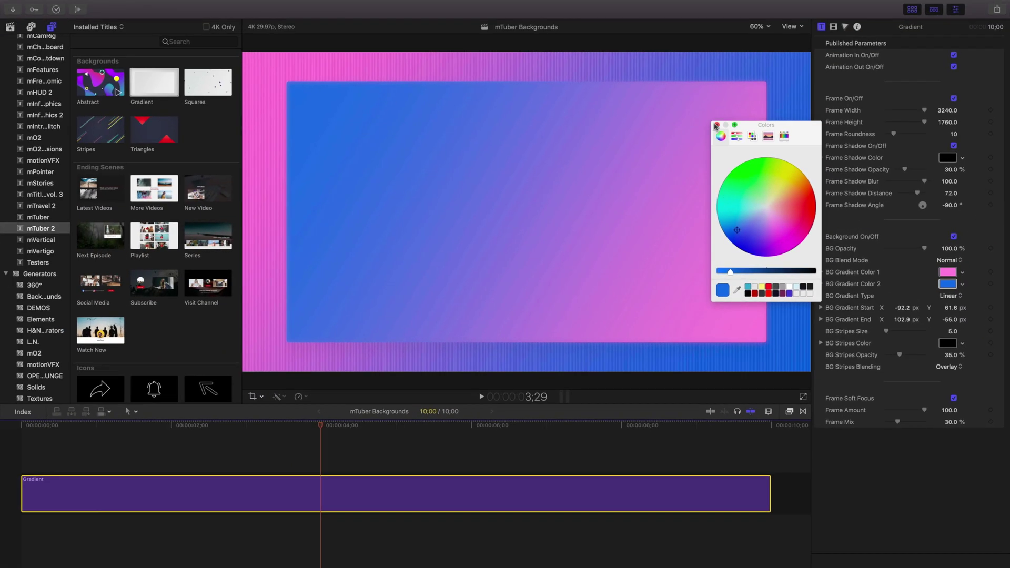
pyautogui.click(716, 125)
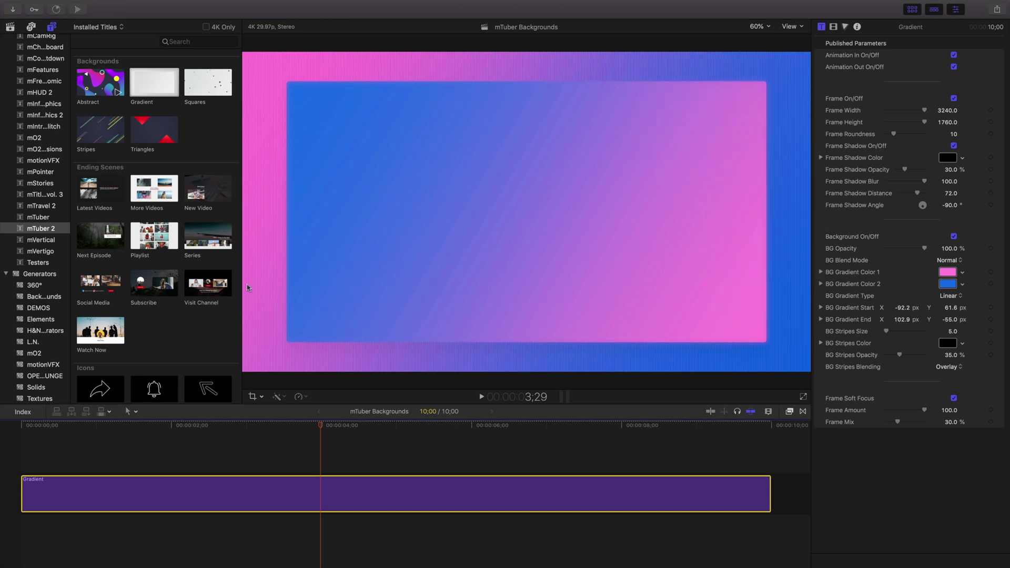
pyautogui.scroll(-15, 236, 312)
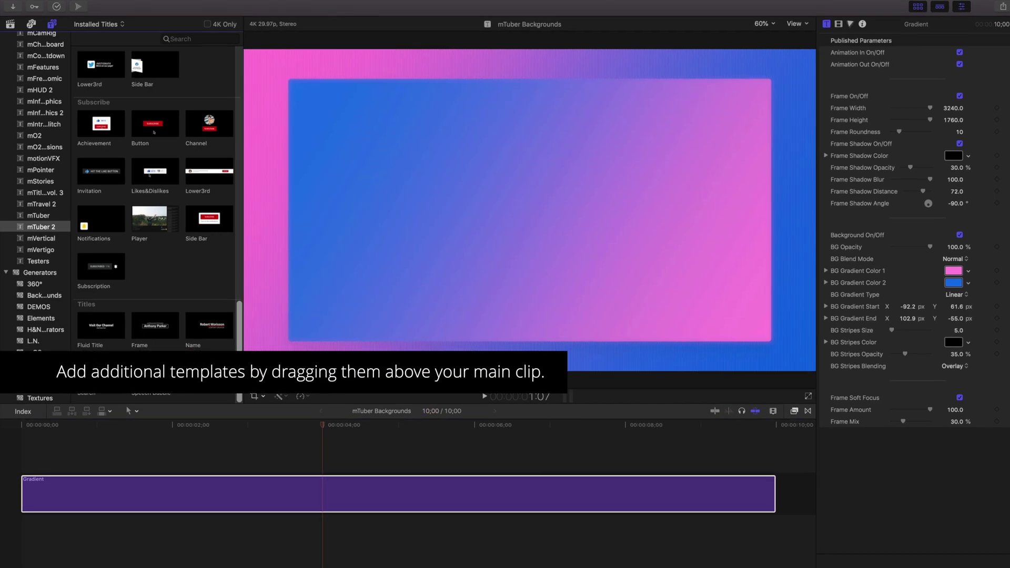
# Place the Speech Bubble title above the Gradient clip and play it from the start.
pyautogui.moveTo(155, 371); pyautogui.dragTo(163, 451)
pyautogui.click(32, 401)
pyautogui.press('space')
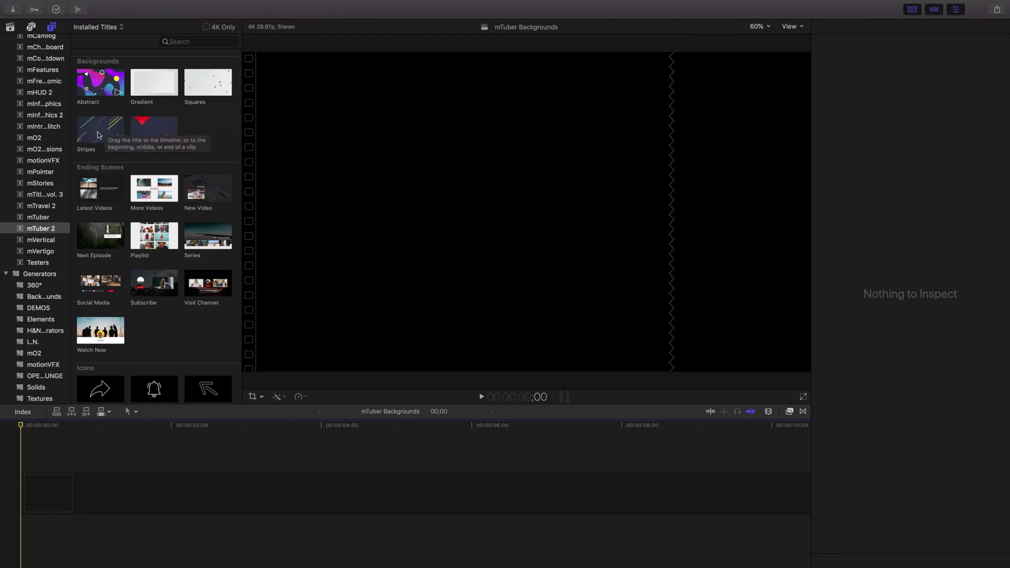
pyautogui.click(97, 135)
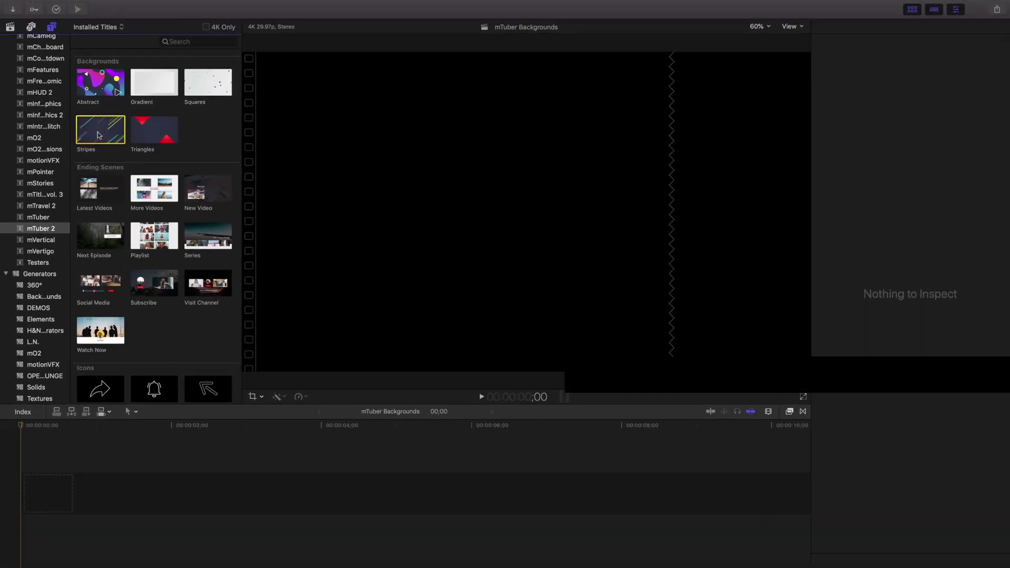
# Append the Stripes background, then try a darker BG Gradient Color 1 and undo it.
pyautogui.press('e')
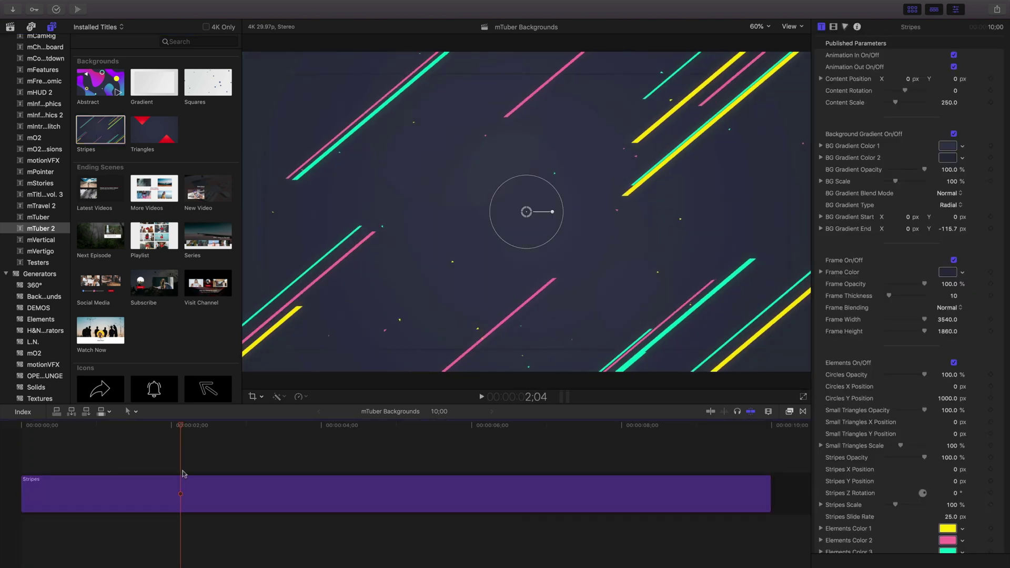
pyautogui.click(183, 477)
pyautogui.click(947, 146)
pyautogui.moveTo(811, 271)
pyautogui.mouseDown()
pyautogui.moveTo(799, 273)
pyautogui.moveTo(812, 273)
pyautogui.mouseUp()
pyautogui.press('super+z')
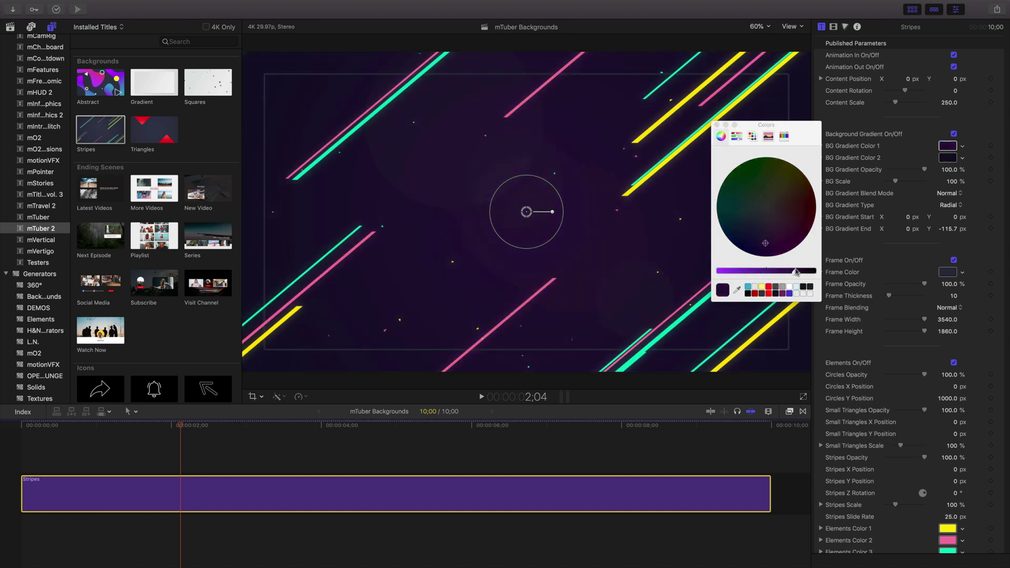
pyautogui.click(948, 145)
pyautogui.scroll(-2, 894, 368)
# Recolour the Stripes elements: Color 1 magenta and Color 2 salmon.
pyautogui.click(948, 490)
pyautogui.click(783, 238)
pyautogui.click(948, 501)
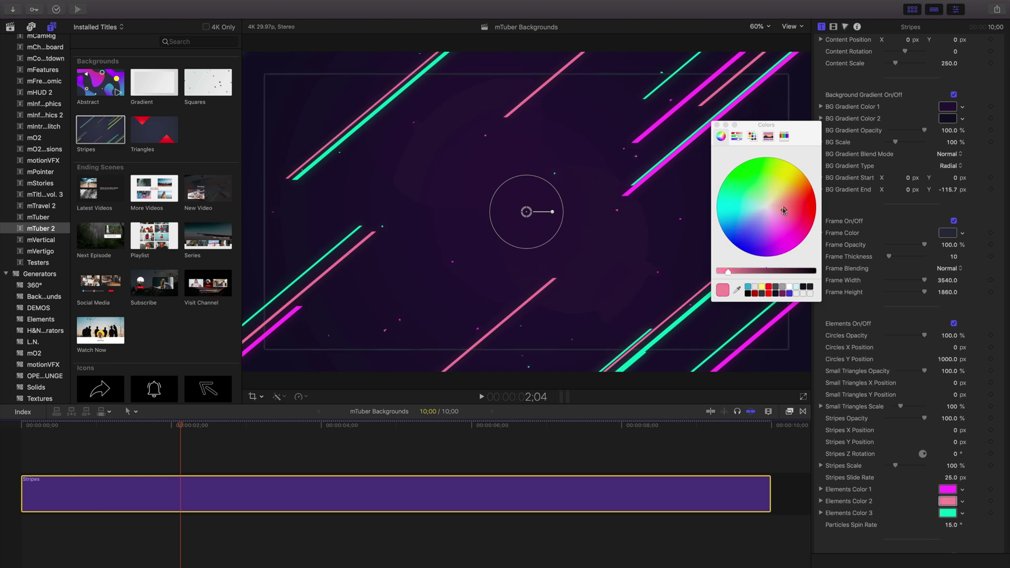
pyautogui.click(795, 213)
pyautogui.click(716, 125)
# Tilt the stripe pattern nearly horizontal in the viewer and play it from about 1;16.
pyautogui.moveTo(529, 217)
pyautogui.mouseDown()
pyautogui.moveTo(544, 204)
pyautogui.moveTo(503, 247)
pyautogui.moveTo(494, 204)
pyautogui.moveTo(534, 208)
pyautogui.moveTo(547, 224)
pyautogui.mouseUp()
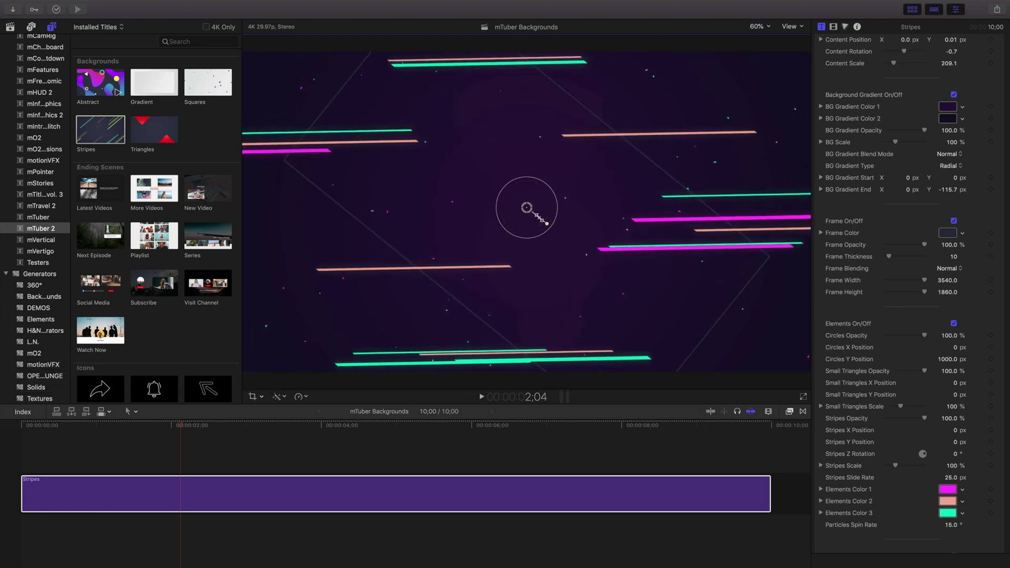
pyautogui.click(138, 424)
pyautogui.press('space')
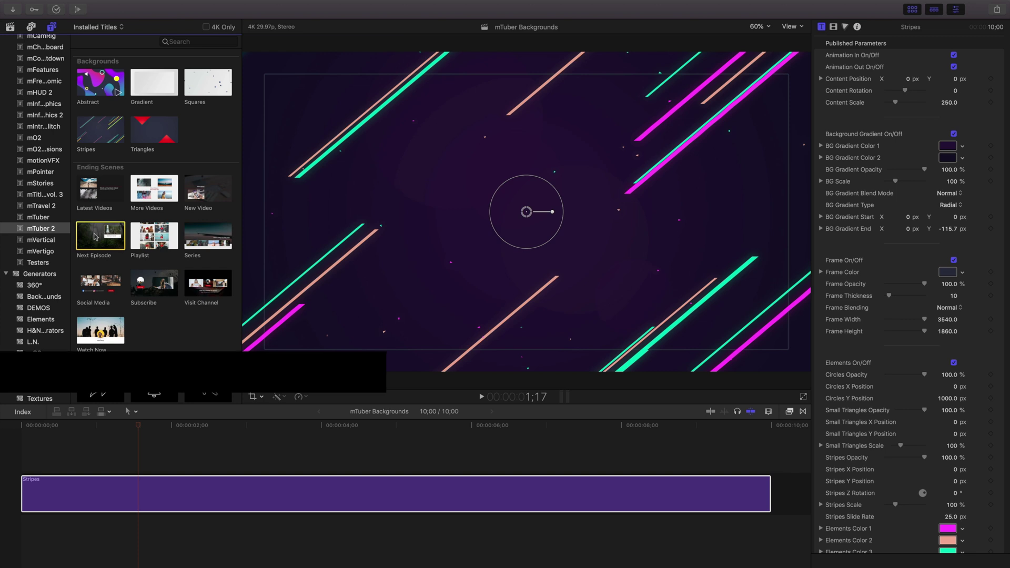
# Lay the Next Episode end screen over Stripes and extend it to 8;29.
pyautogui.moveTo(96, 237); pyautogui.dragTo(101, 467)
pyautogui.moveTo(472, 467); pyautogui.dragTo(769, 466)
pyautogui.click(98, 426)
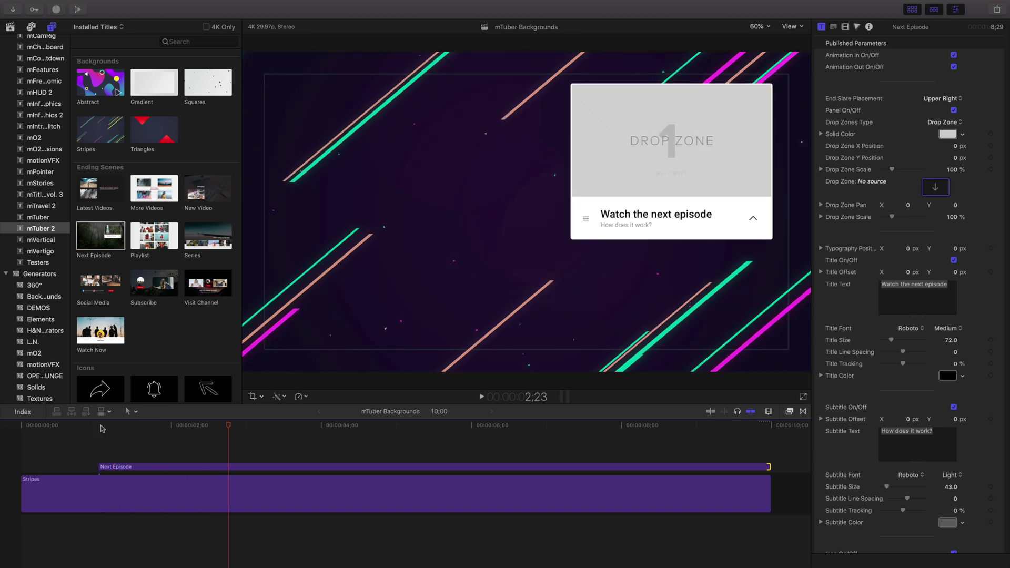
# Retitle the Next Episode card 'Its easy to replace text' with subtitle 'For each of the end screens.'.
pyautogui.click(147, 467)
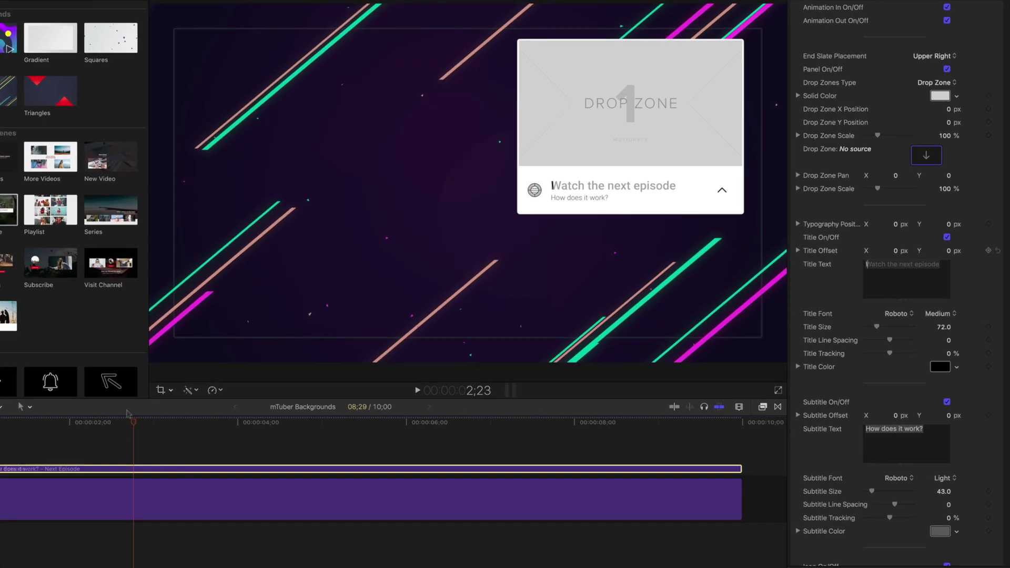
pyautogui.write('Its easy to replace text')
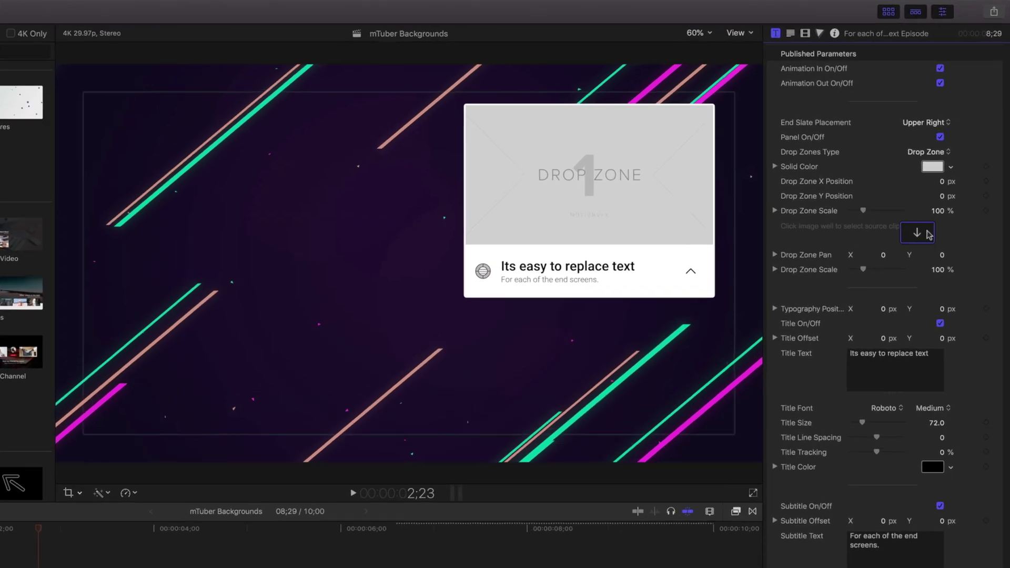
pyautogui.click(936, 187)
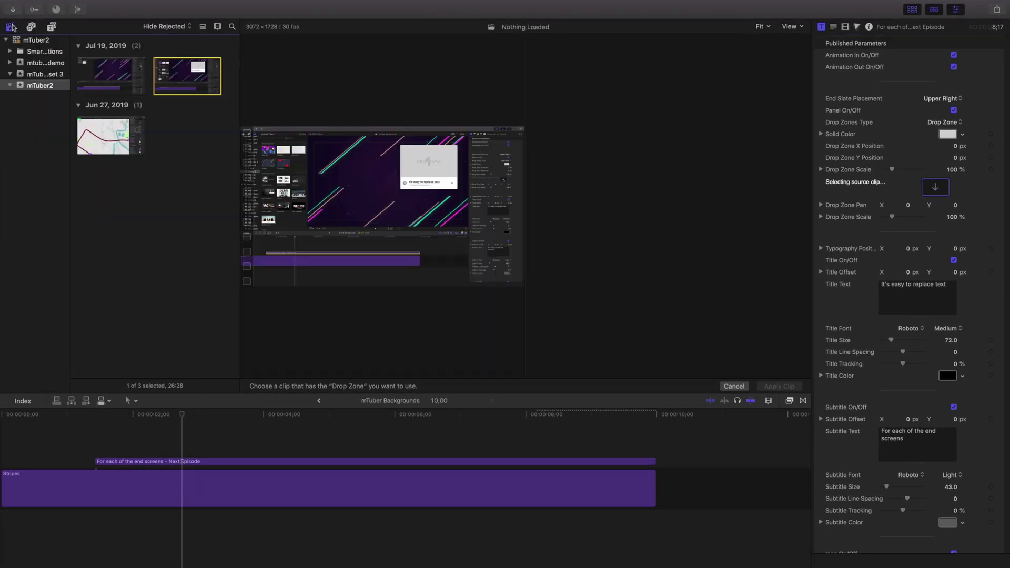
# Apply the City Route clip to the end-screen drop zone and play the result.
pyautogui.click(79, 136)
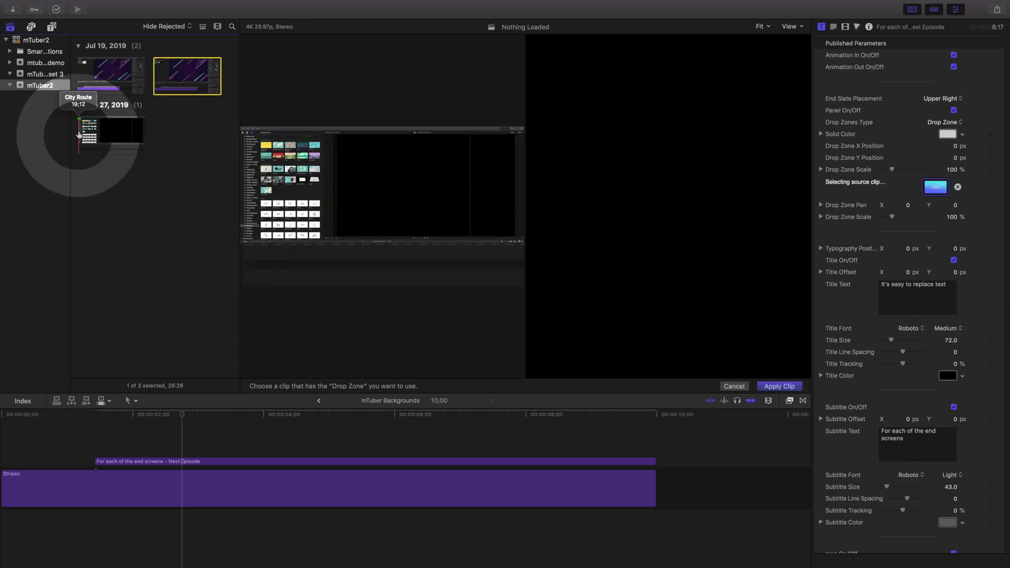
pyautogui.click(770, 387)
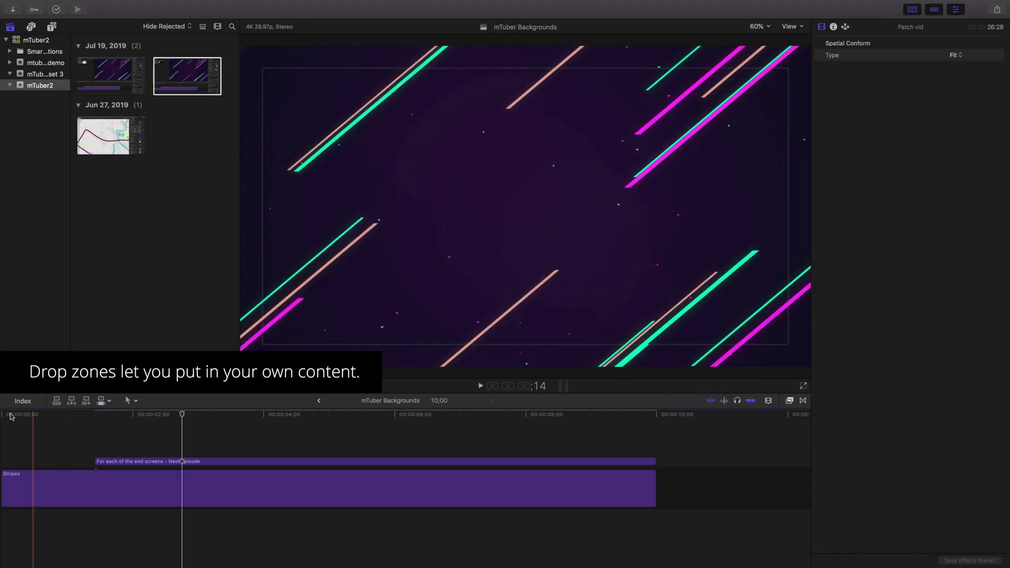
pyautogui.press('space')
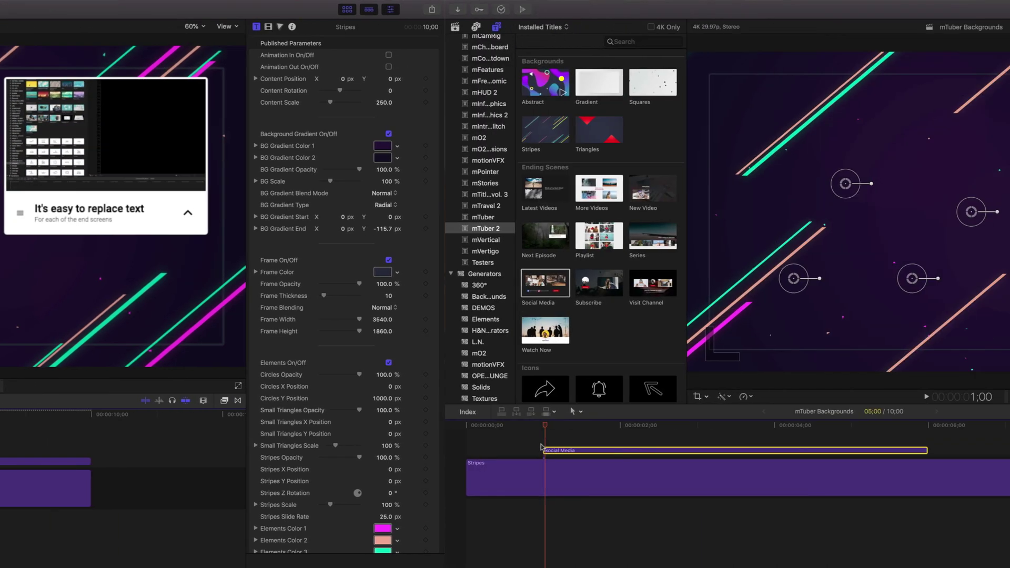
# Switch the Social Media drop zones to near-black solids and change the first icon to Instagram.
pyautogui.press('space')
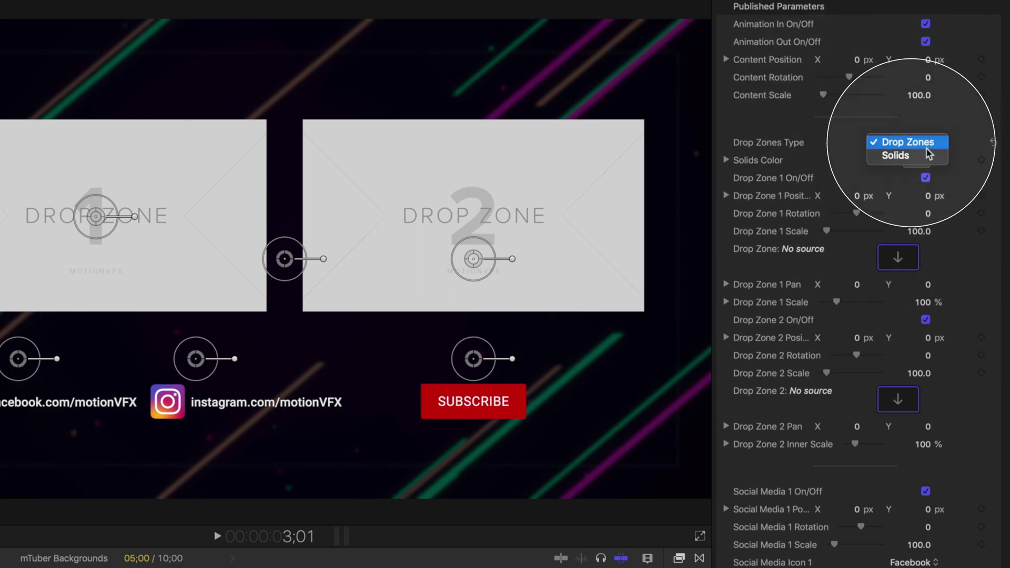
pyautogui.click(895, 156)
pyautogui.click(919, 161)
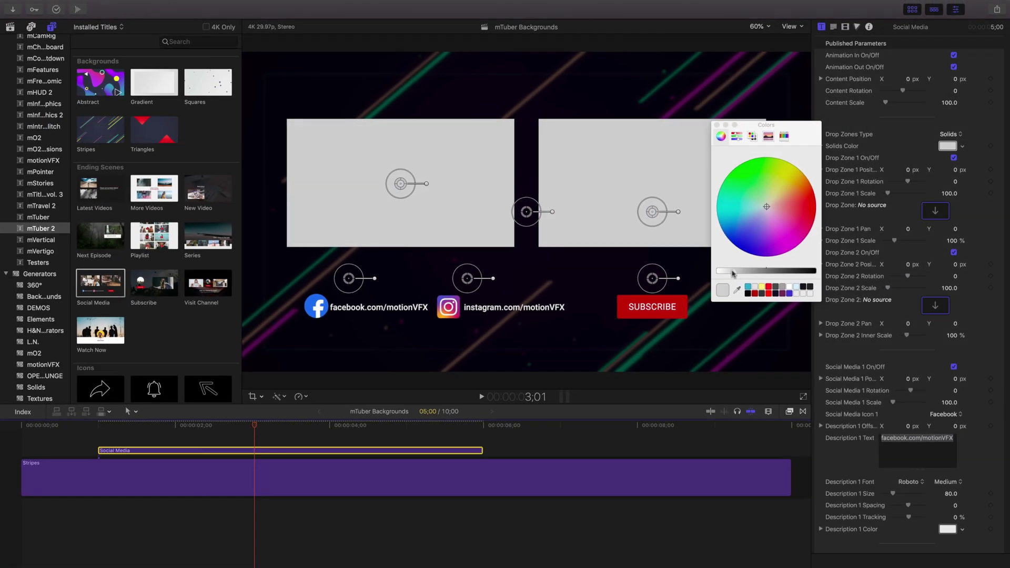
pyautogui.moveTo(733, 273); pyautogui.dragTo(727, 273)
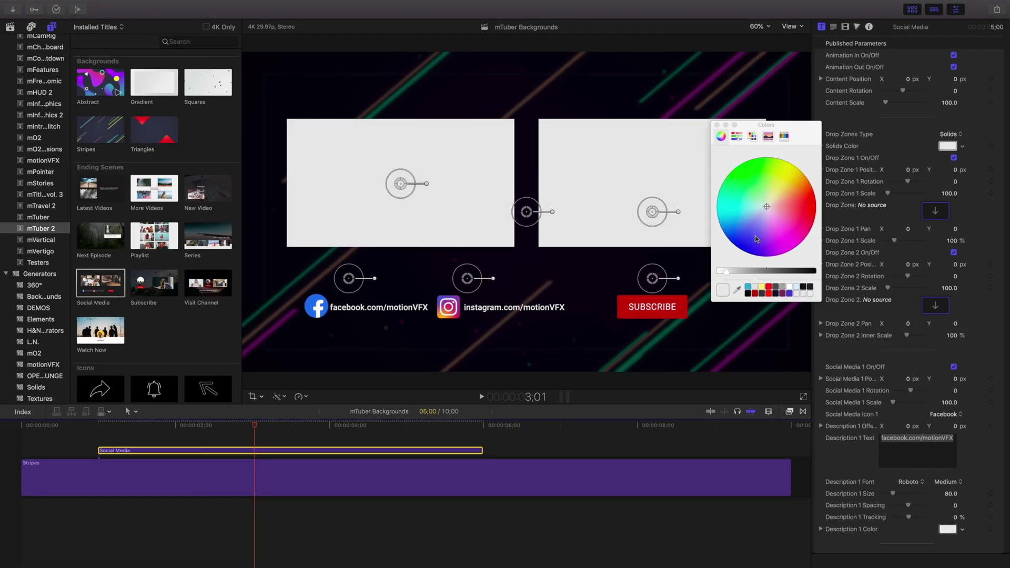
pyautogui.moveTo(756, 239); pyautogui.dragTo(793, 221)
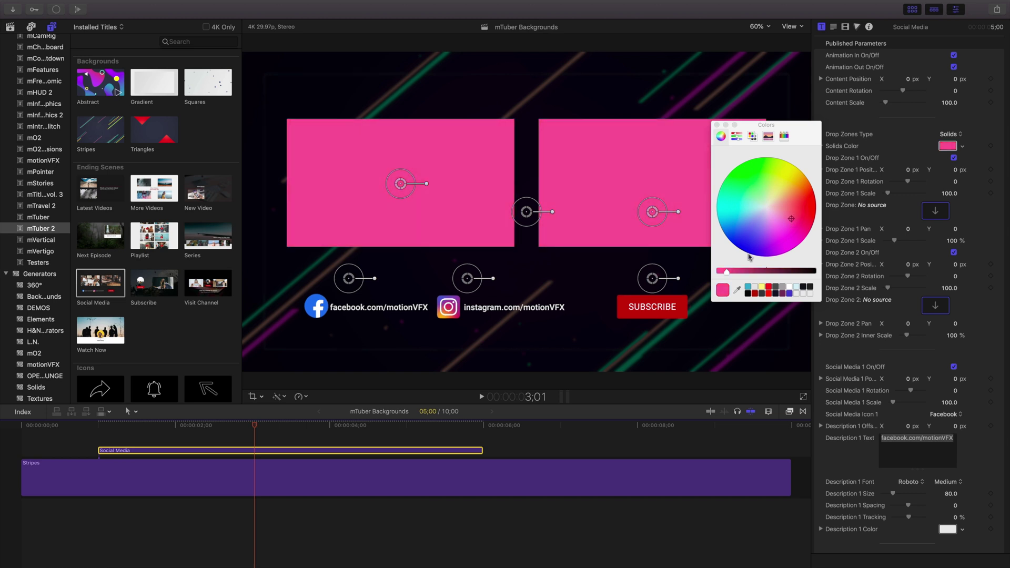
pyautogui.click(754, 288)
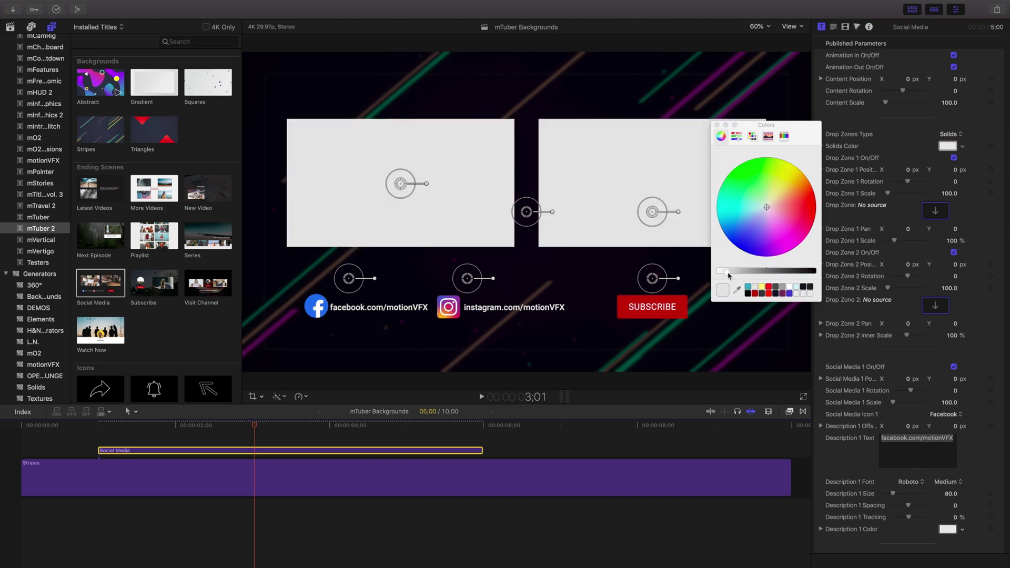
pyautogui.moveTo(735, 275); pyautogui.dragTo(806, 272)
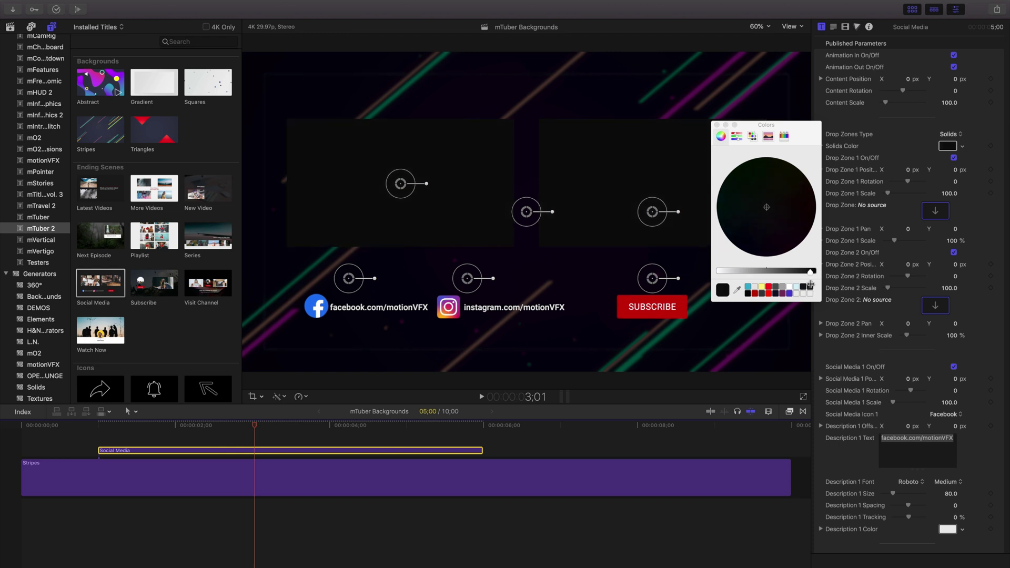
pyautogui.click(717, 126)
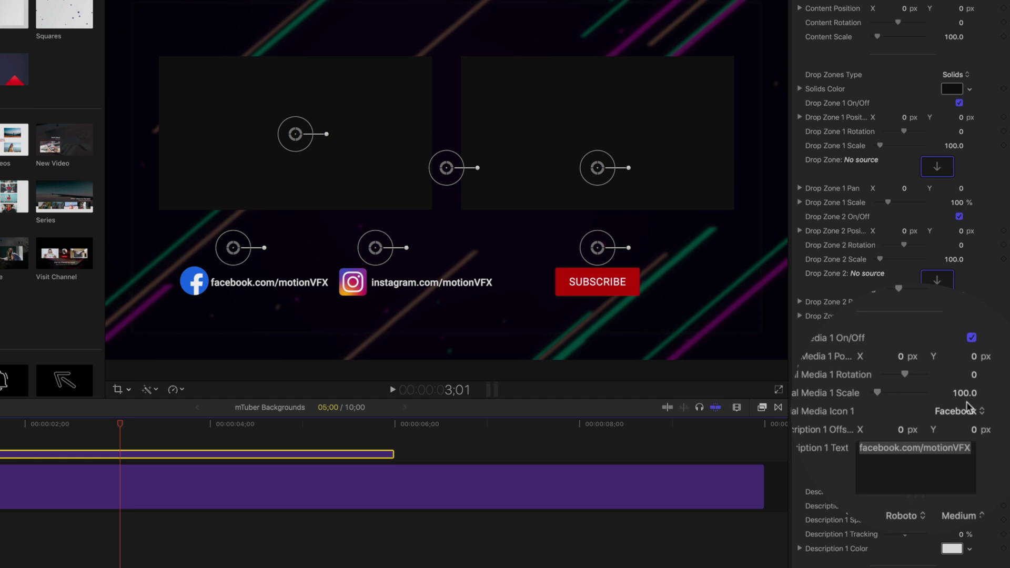
pyautogui.click(967, 408)
# Cycle Social Media Icon 1 through Instagram, Patreon, Snapchat, Twitch, Twitter, Vimeo, ending on YouTube.
pyautogui.click(968, 420)
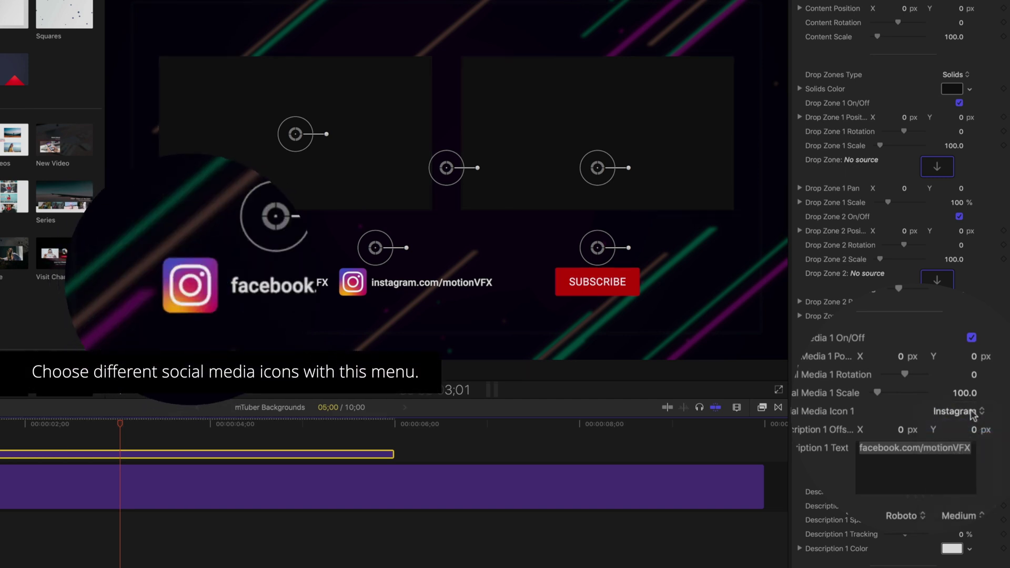
pyautogui.click(971, 412)
pyautogui.click(972, 422)
pyautogui.click(972, 415)
pyautogui.click(973, 421)
pyautogui.click(973, 415)
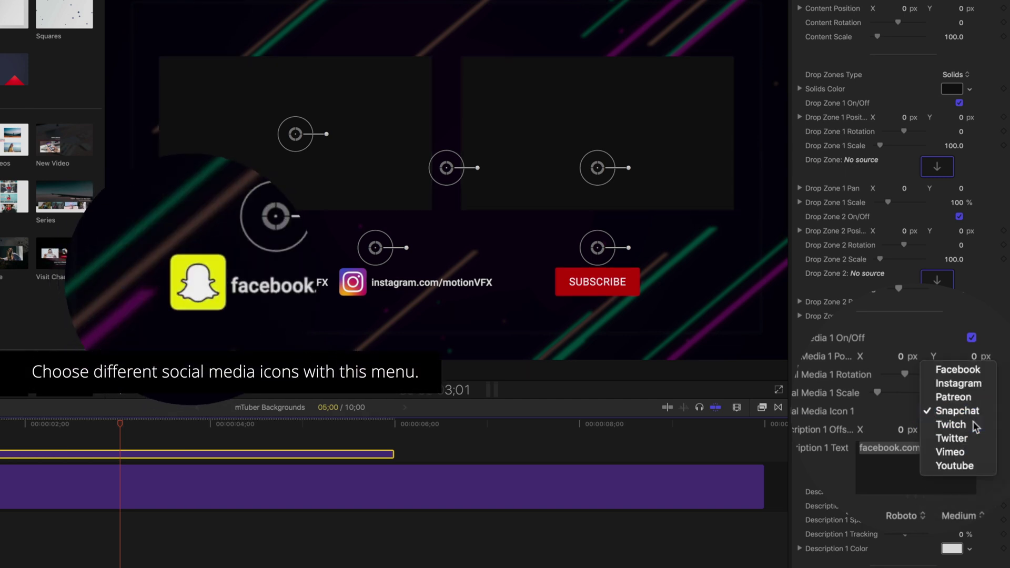
pyautogui.click(974, 425)
pyautogui.click(973, 415)
pyautogui.click(975, 424)
pyautogui.click(974, 416)
pyautogui.click(975, 424)
pyautogui.click(975, 417)
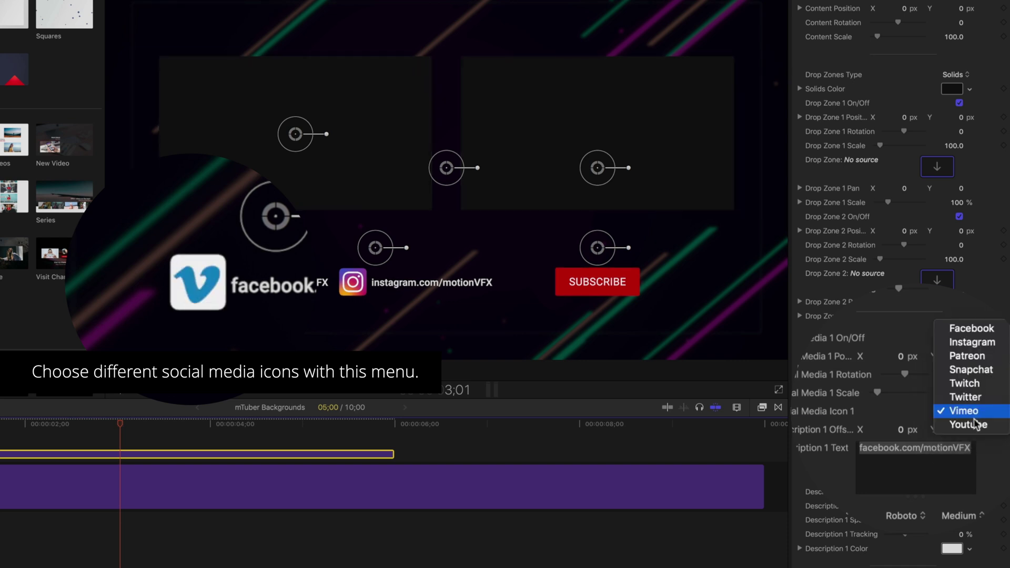
pyautogui.click(975, 424)
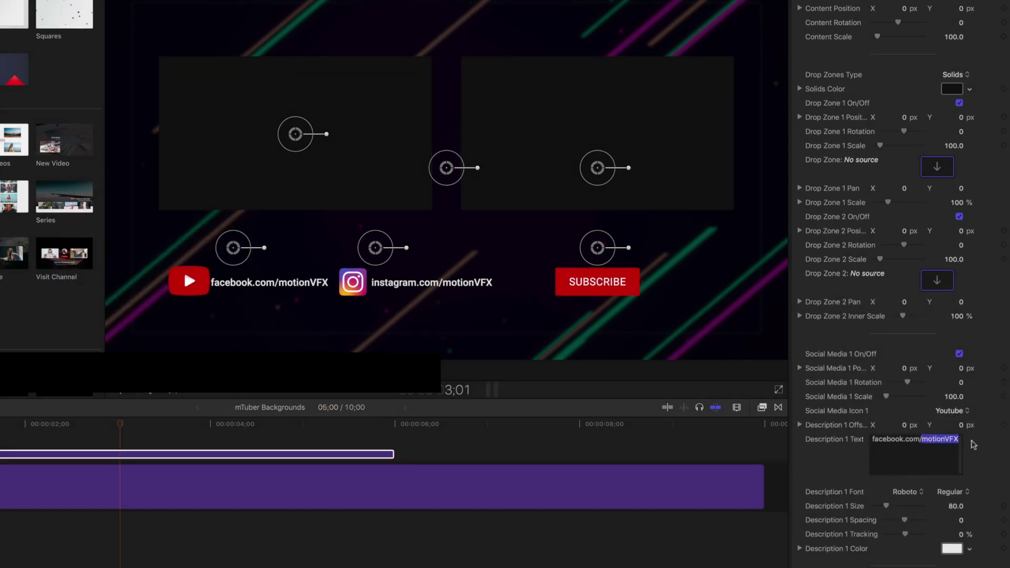
# Change Description 1 from the facebook caption to 'Youtube.com/Yourname'.
pyautogui.write('Yourname')
pyautogui.moveTo(905, 440); pyautogui.dragTo(862, 435)
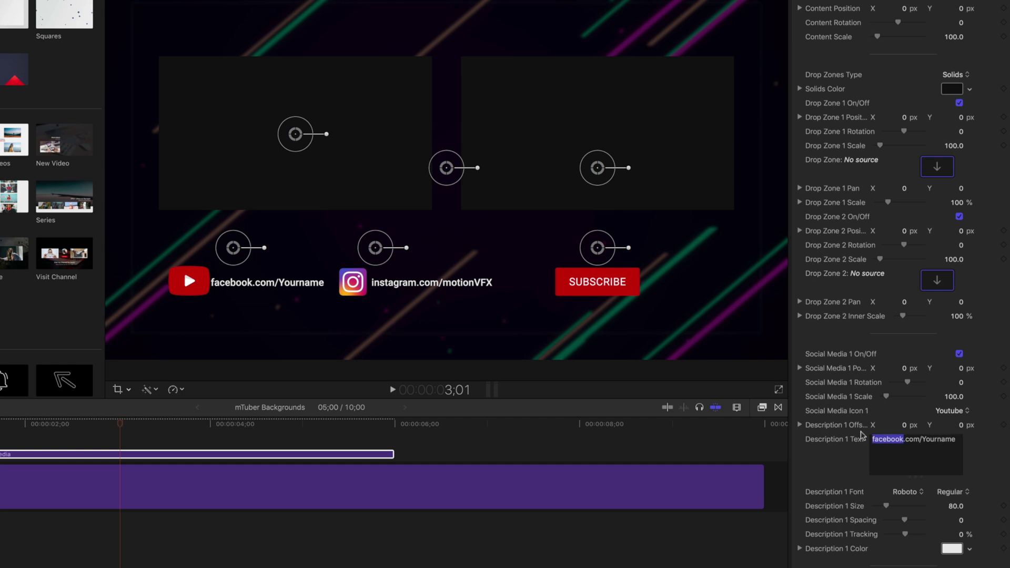
pyautogui.write('Youtube')
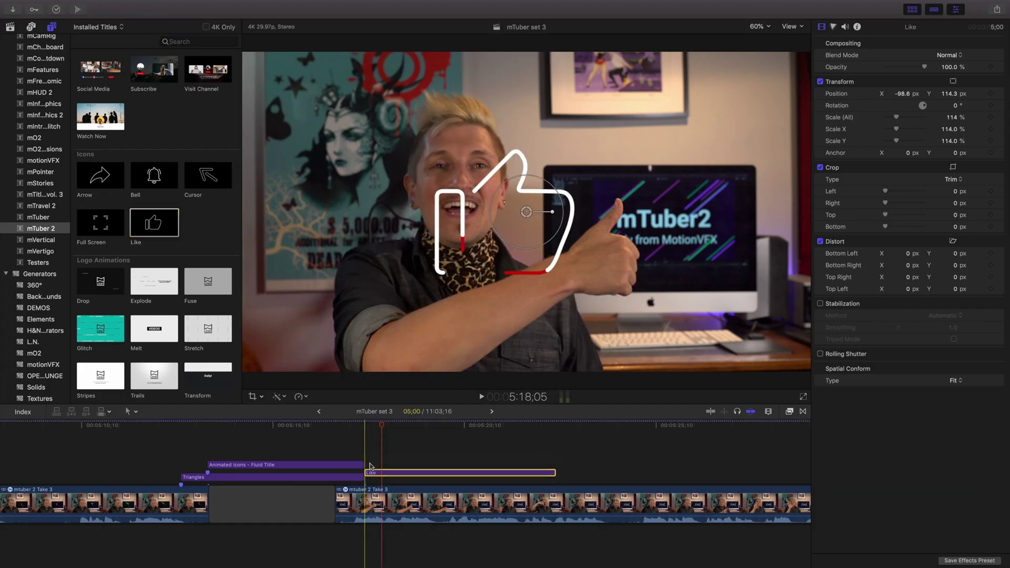
# Trim the end of the Like clip and place the thumbs-up over the raised hand.
pyautogui.moveTo(555, 476); pyautogui.dragTo(447, 476)
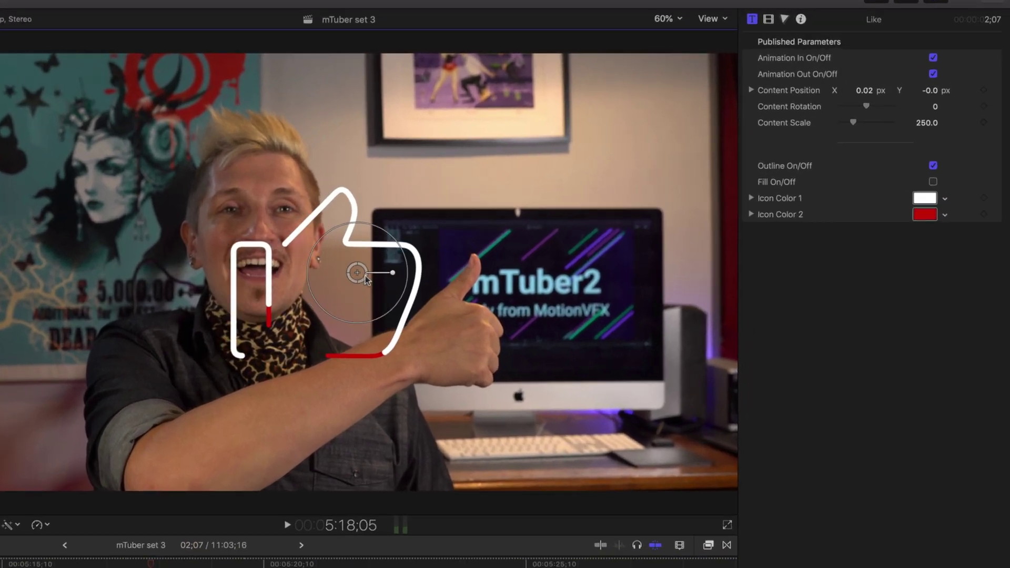
pyautogui.moveTo(367, 278); pyautogui.dragTo(545, 301)
pyautogui.moveTo(453, 326); pyautogui.dragTo(449, 348)
# Set Icon Color 1 to blue and turn on Fill so the thumbs-up is solid blue.
pyautogui.click(916, 213)
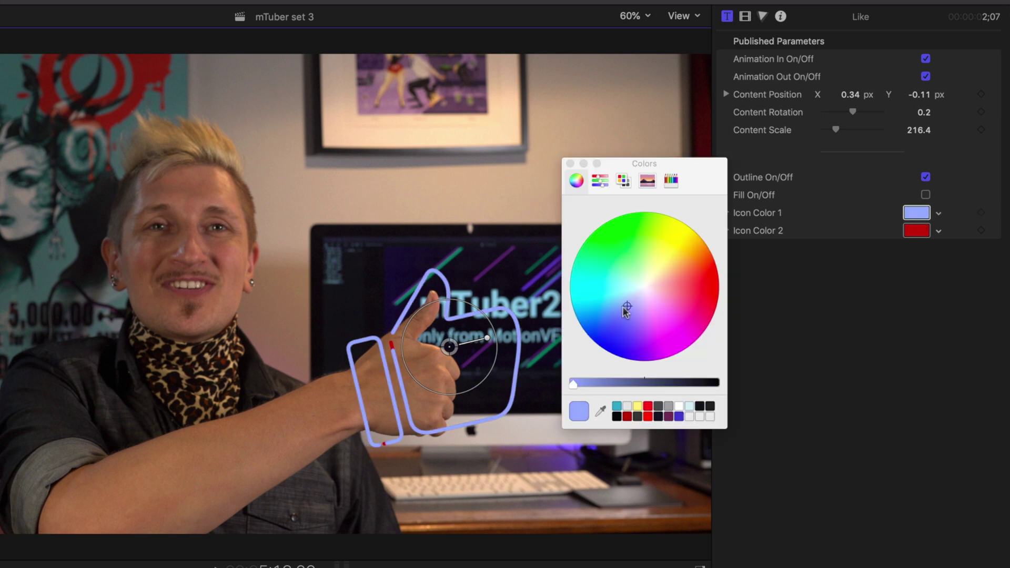
pyautogui.click(914, 232)
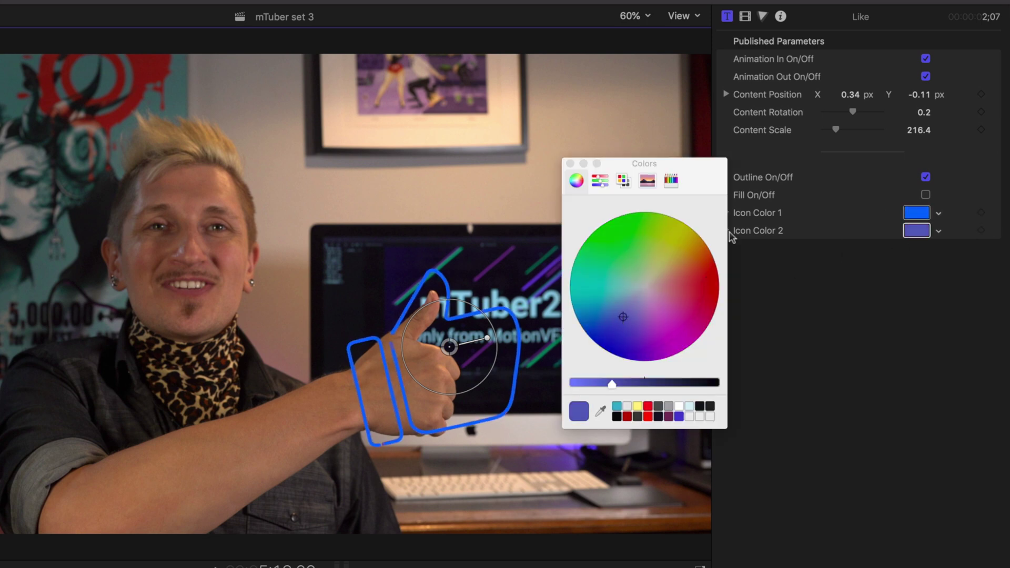
pyautogui.click(925, 194)
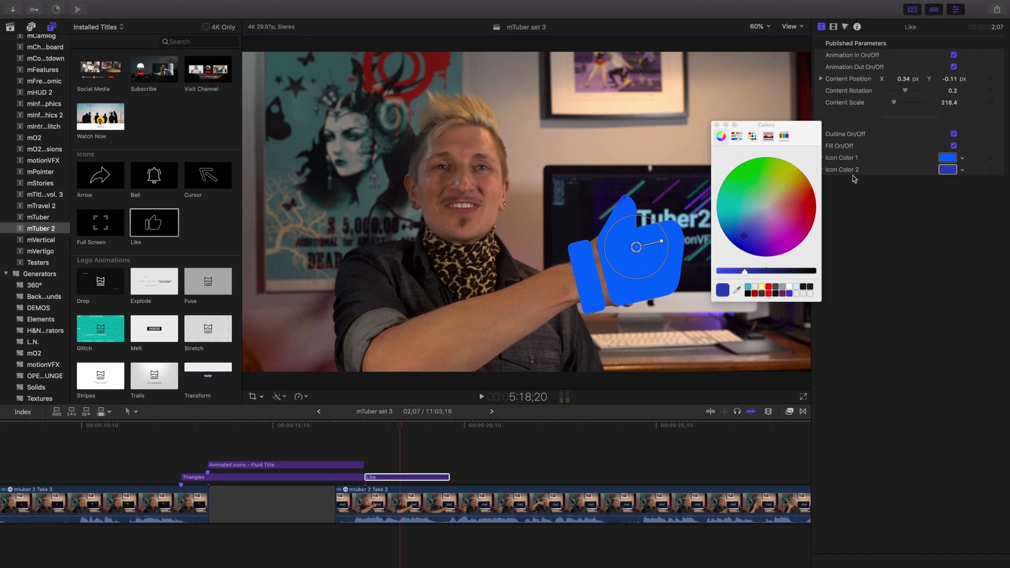
pyautogui.click(954, 147)
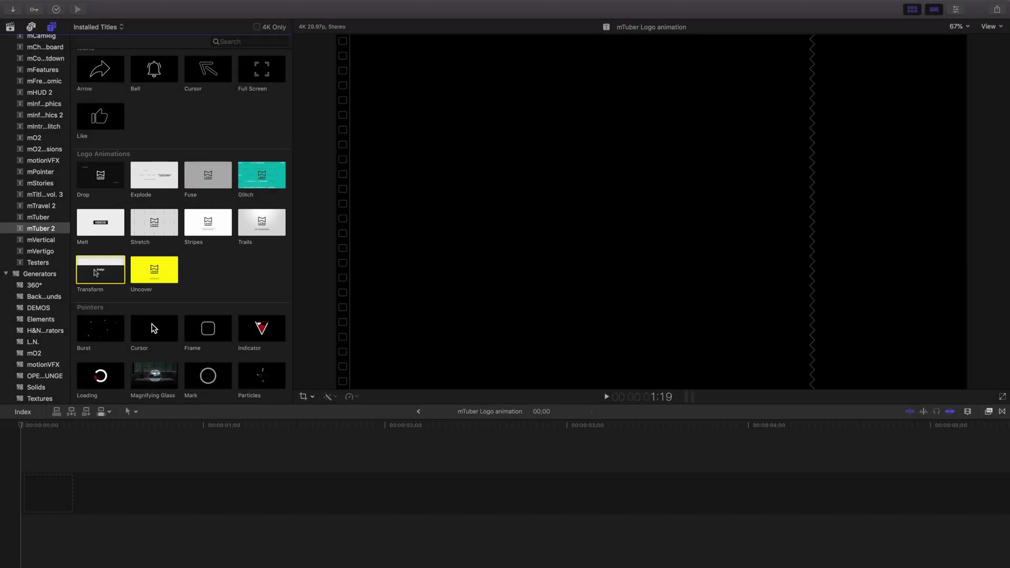
# Drag the Transform logo animation from the Titles browser onto the empty timeline.
pyautogui.moveTo(95, 272); pyautogui.dragTo(22, 473)
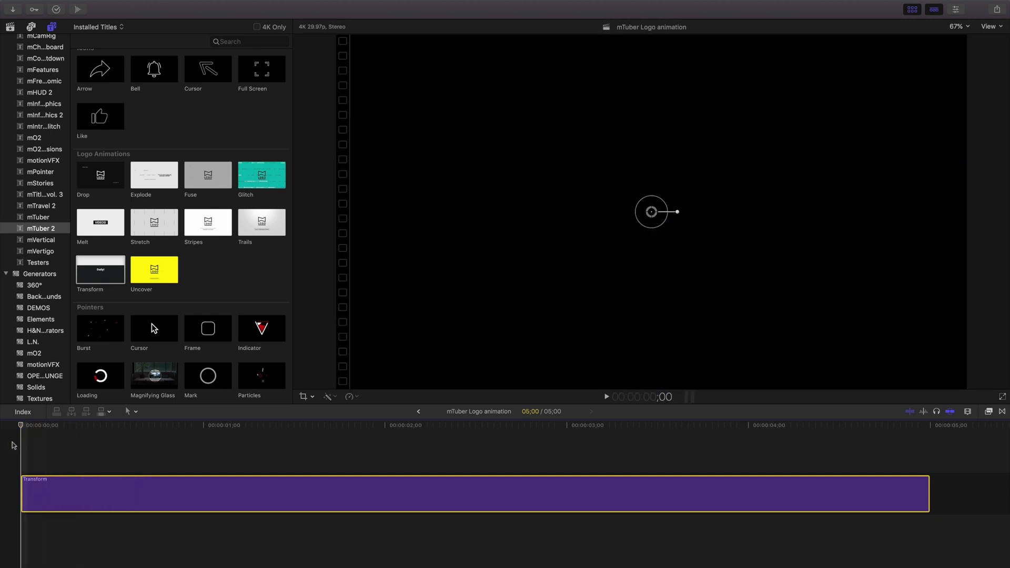
# Preview the Transform animation, then apply the logo2 still as its logo clip.
pyautogui.click(13, 445)
pyautogui.press('space')
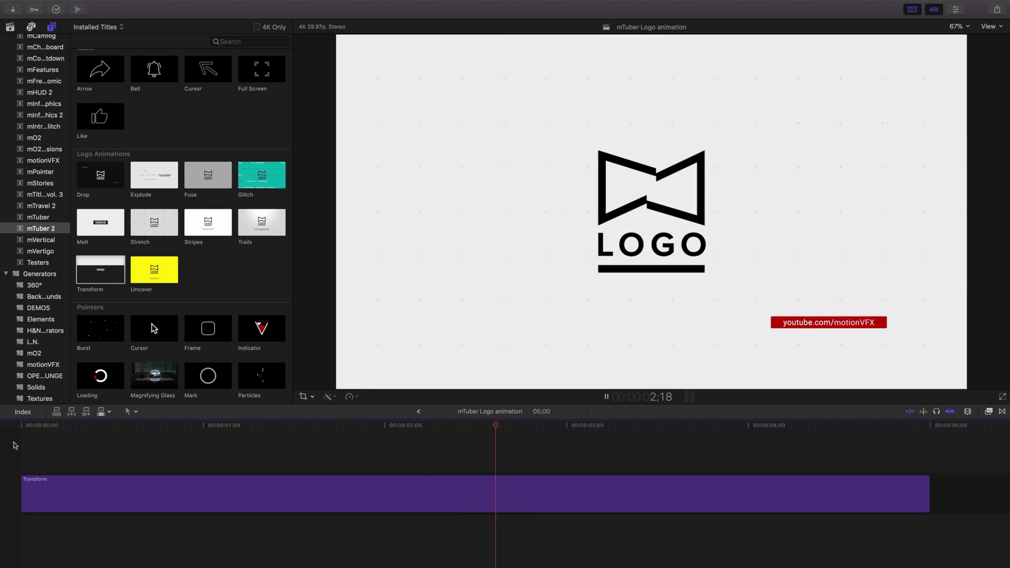
pyautogui.click(57, 493)
pyautogui.press('super+4')
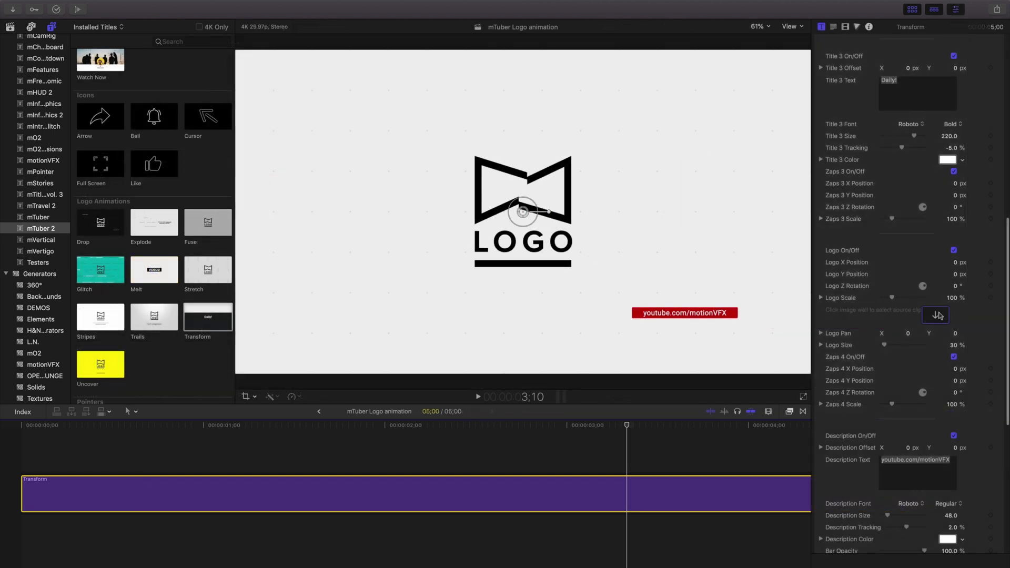
pyautogui.click(935, 315)
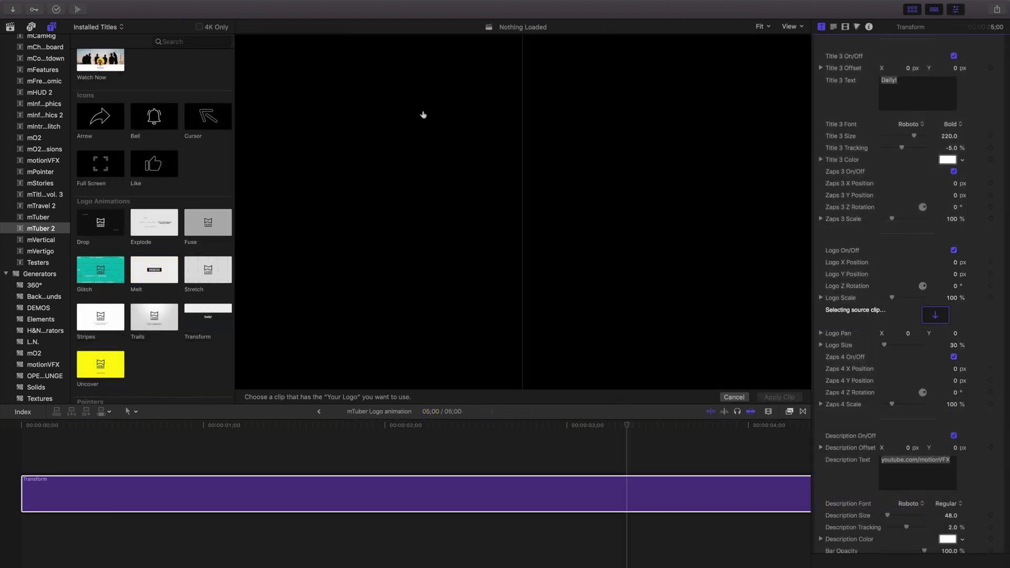
pyautogui.click(11, 26)
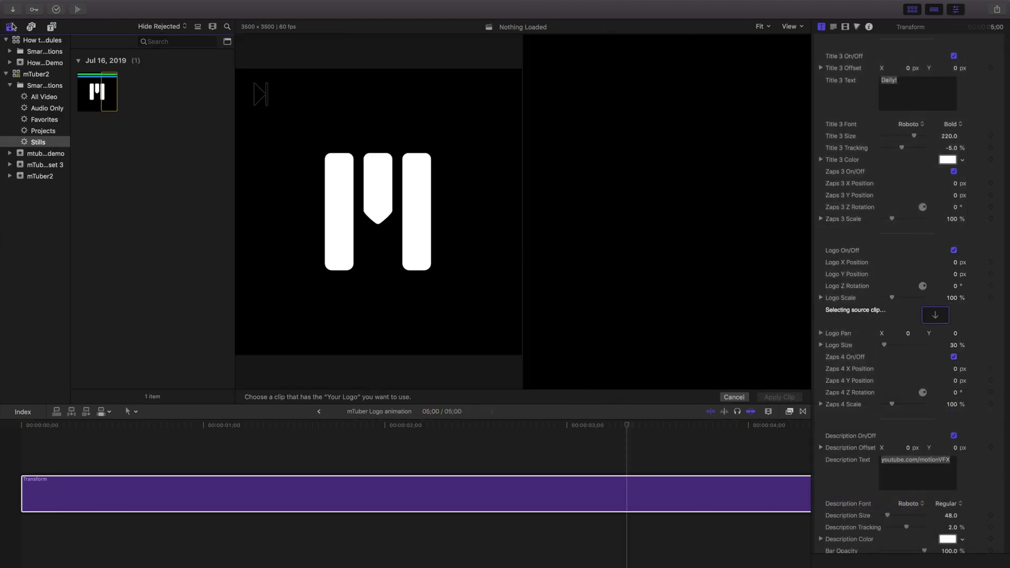
pyautogui.click(85, 93)
pyautogui.click(779, 397)
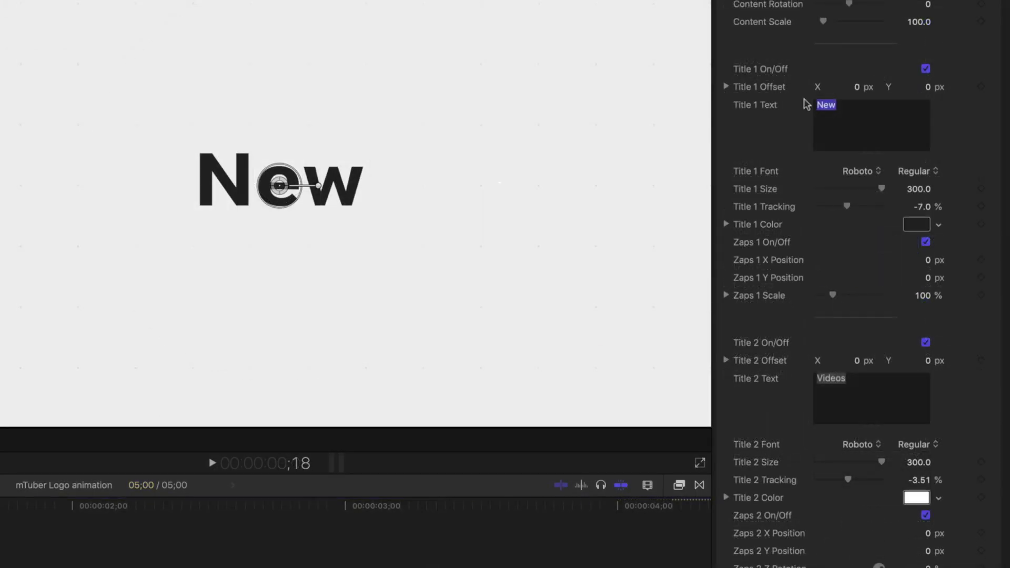
# Set Title 1 Text to 'Fast', make Background Color 1 yellow, and play it back.
pyautogui.write('Fast')
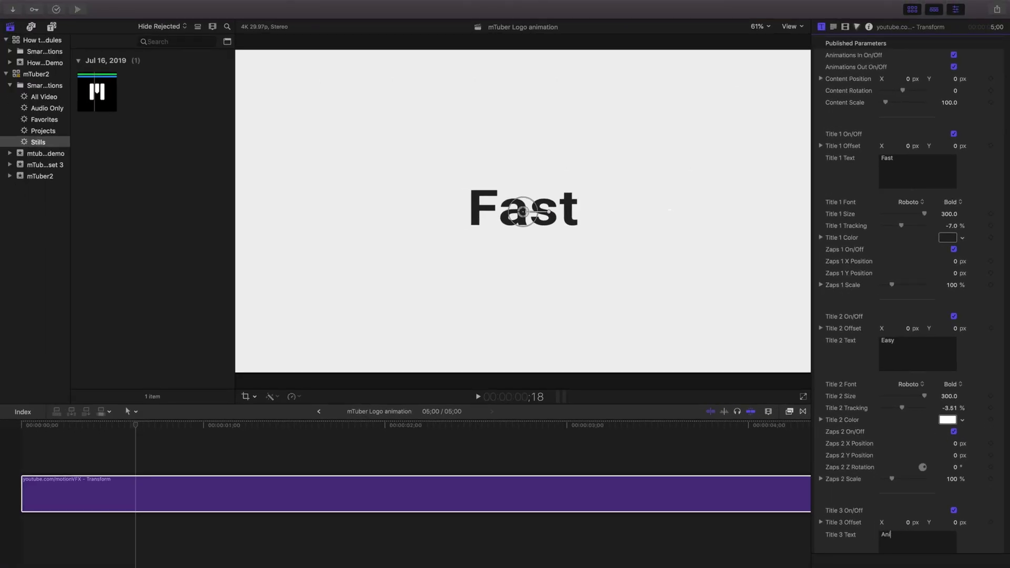
pyautogui.scroll(-15, 974, 436)
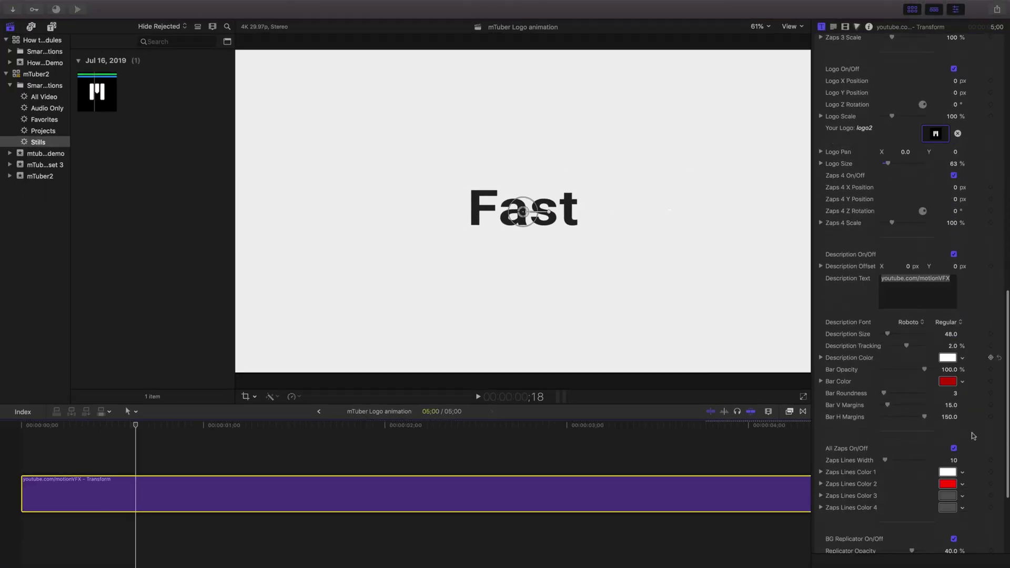
pyautogui.click(947, 540)
pyautogui.moveTo(765, 215); pyautogui.dragTo(784, 187)
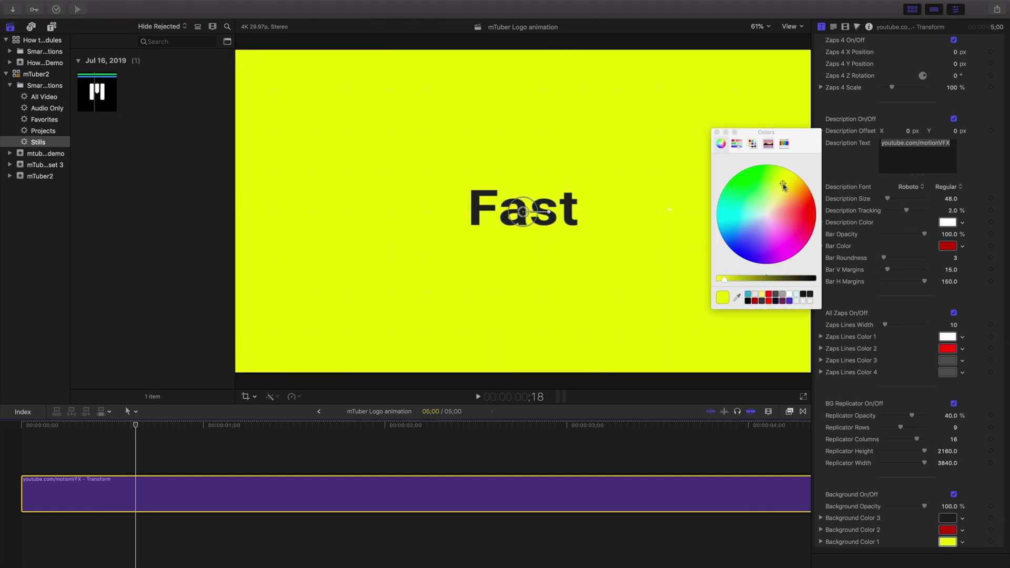
pyautogui.press('space')
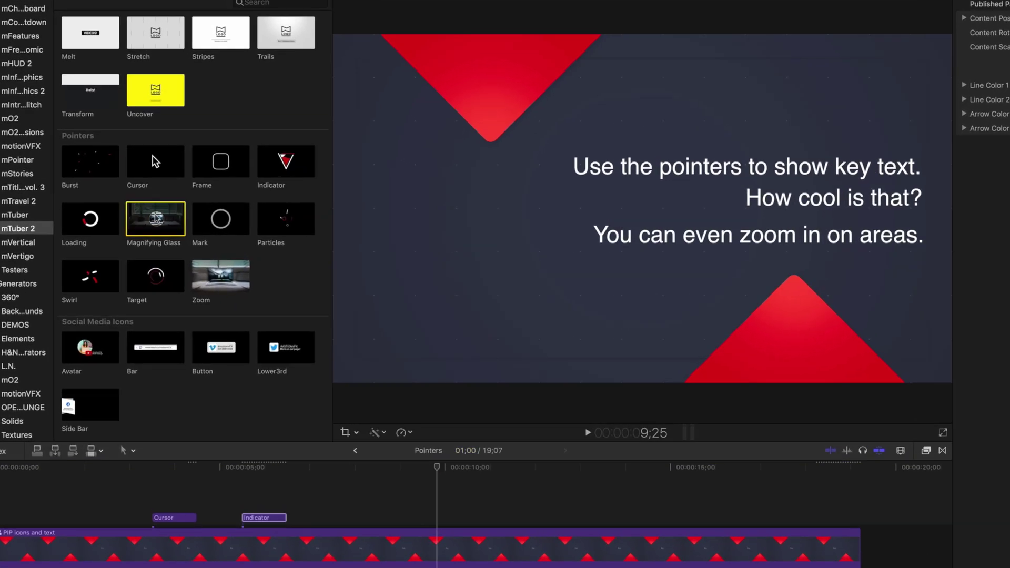
# Connect a Magnifying Glass over the text, set zoom to 145%, enable Zoom Sharpen and Shadow.
pyautogui.press('q')
pyautogui.moveTo(753, 228); pyautogui.dragTo(980, 240)
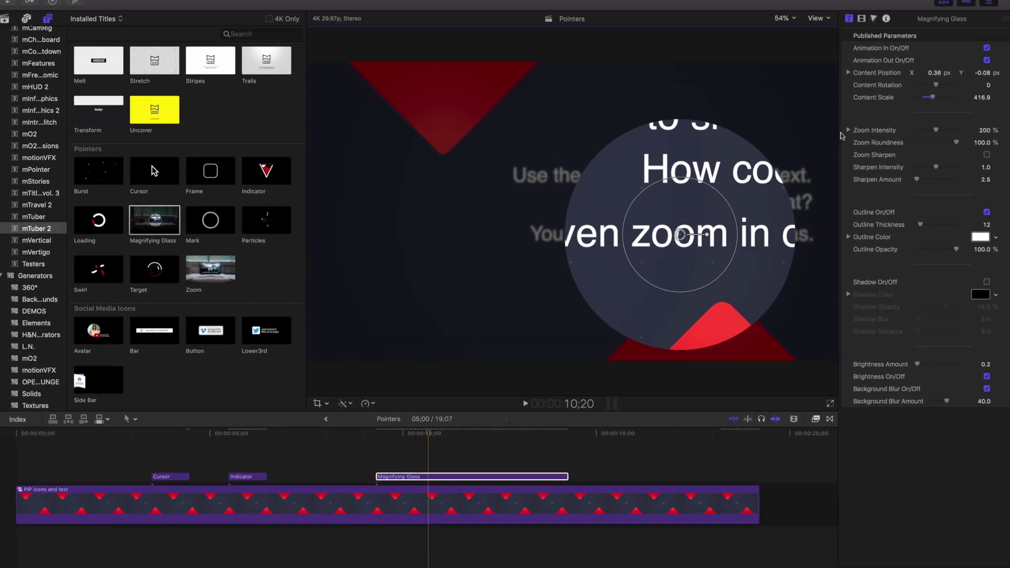
pyautogui.moveTo(918, 134); pyautogui.dragTo(900, 134)
pyautogui.click(954, 158)
pyautogui.click(138, 425)
pyautogui.press('space')
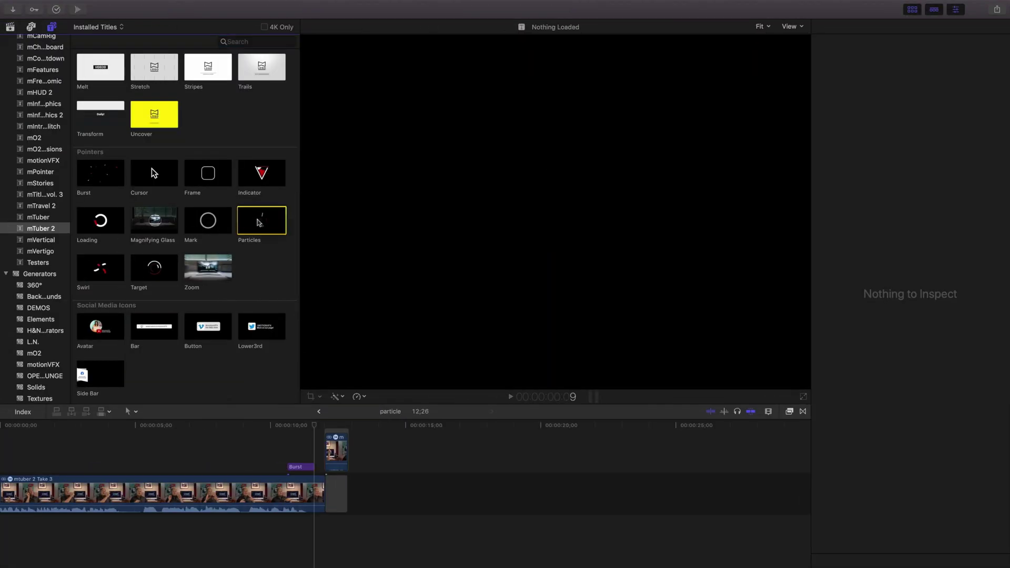
# Add the Particles pointer on the raised finger with blue and pale blue element colours.
pyautogui.moveTo(262, 220); pyautogui.dragTo(309, 447)
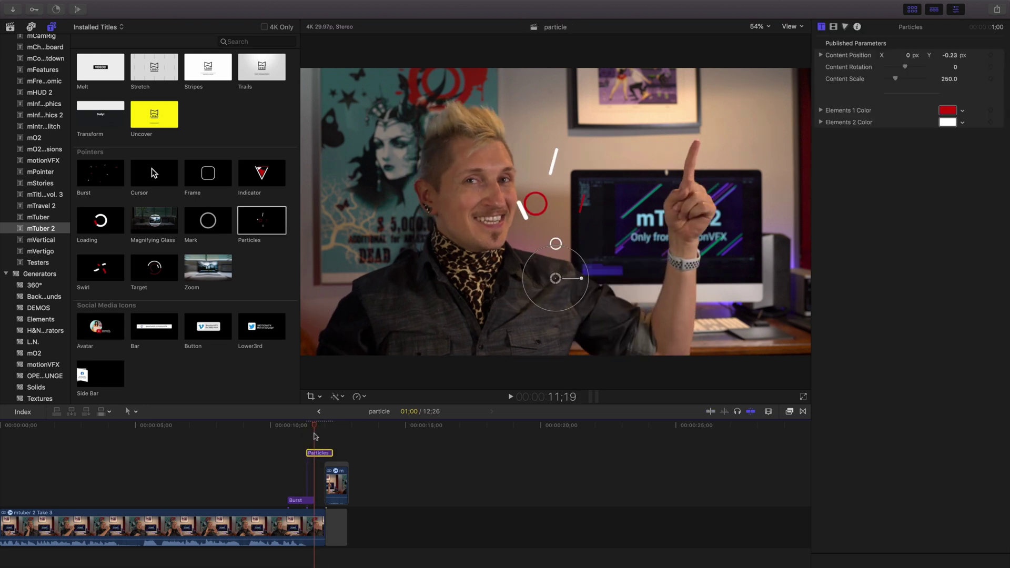
pyautogui.moveTo(555, 283); pyautogui.dragTo(697, 172)
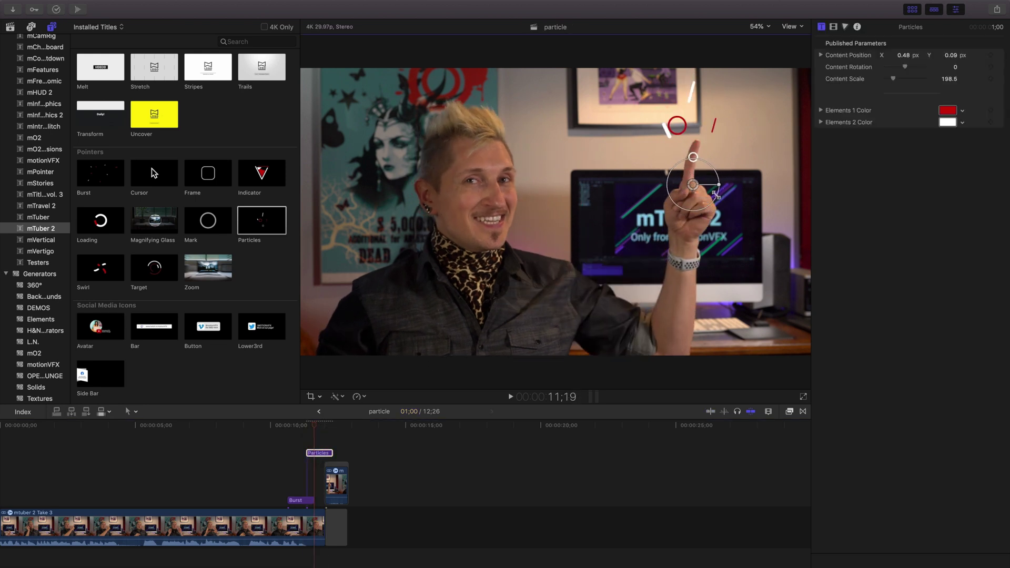
pyautogui.click(948, 111)
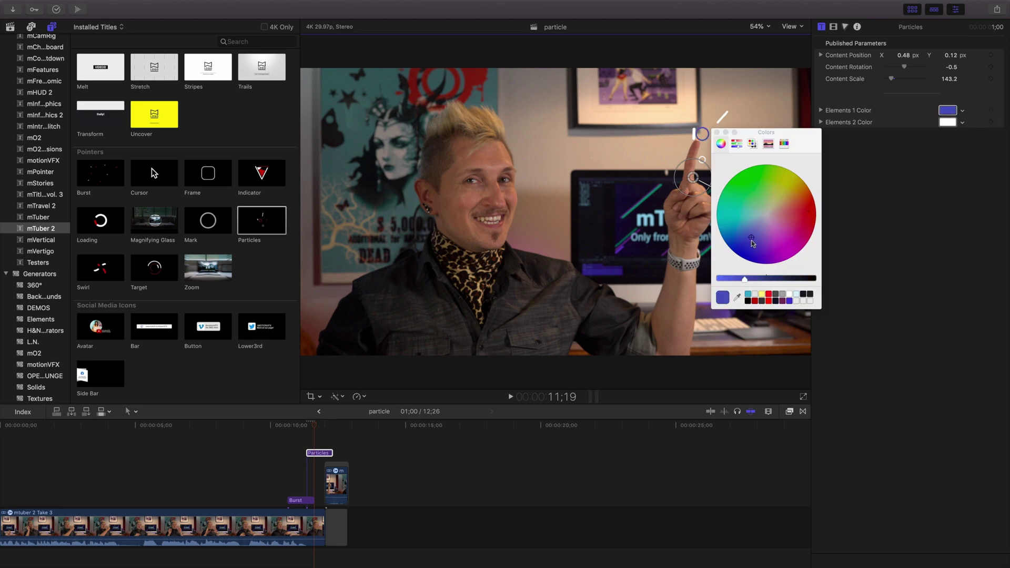
pyautogui.click(948, 122)
pyautogui.click(717, 133)
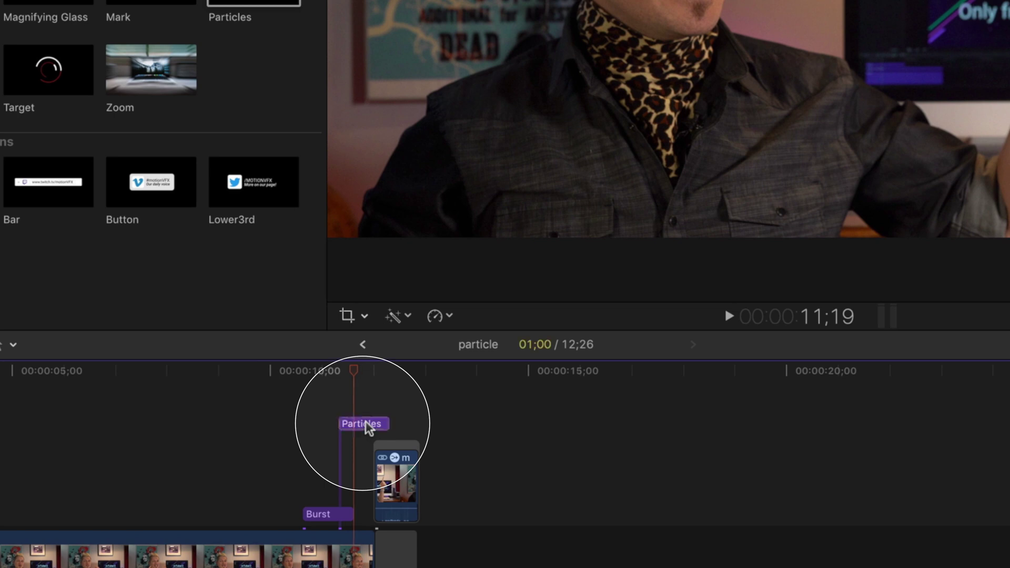
# Duplicate the Particles clip above the original and play back from 12;01.
pyautogui.click(365, 423)
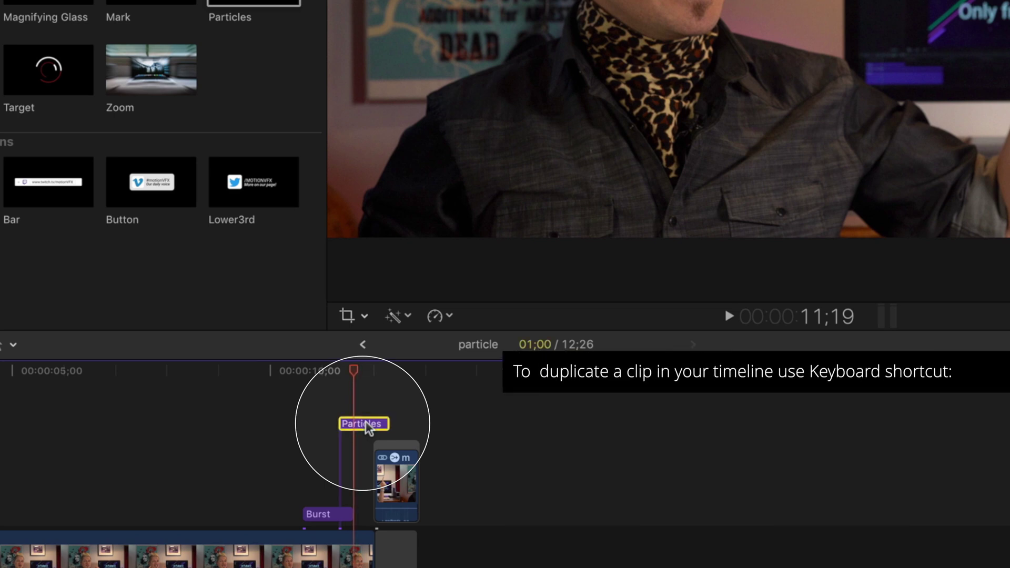
pyautogui.moveTo(365, 422); pyautogui.dragTo(383, 429)
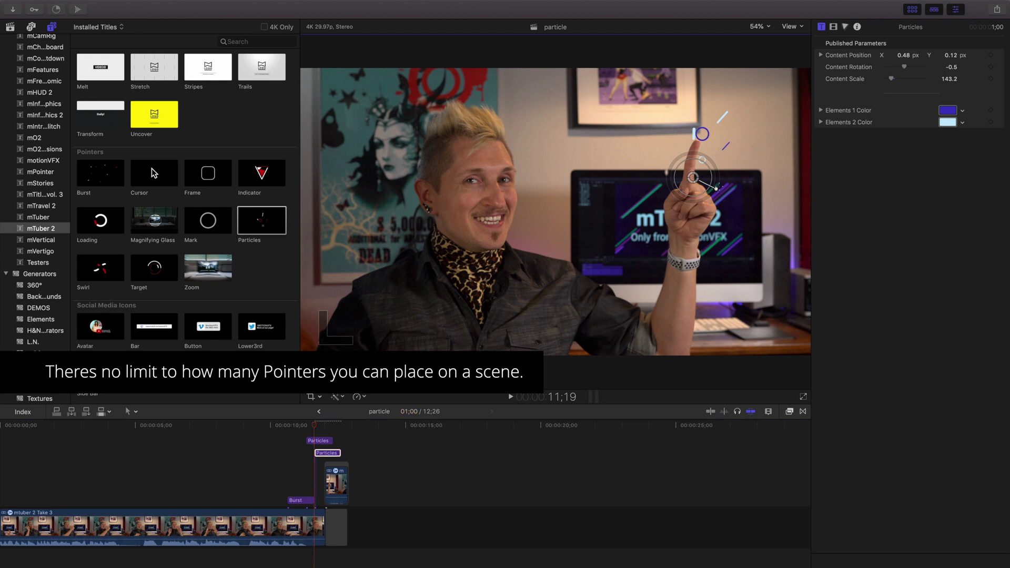
pyautogui.click(322, 425)
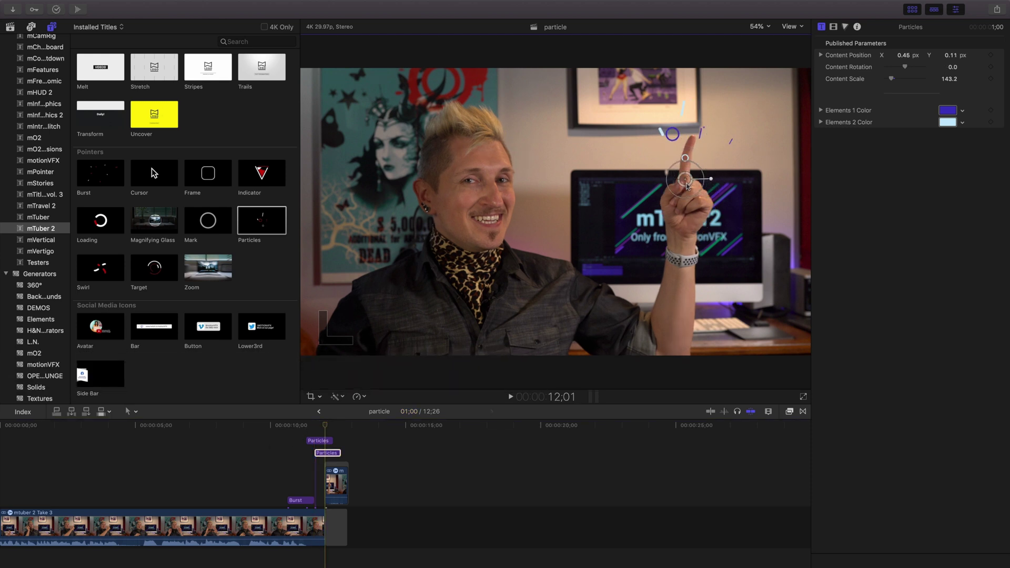
pyautogui.press('space')
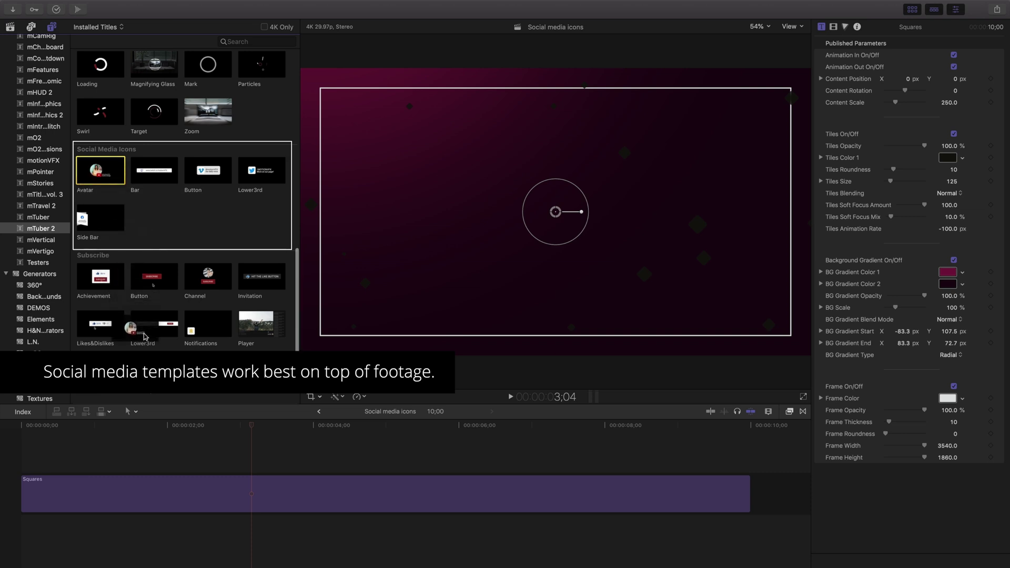
# Add the Avatar title over the Squares background with logo2 as the image at 56%.
pyautogui.moveTo(145, 337); pyautogui.dragTo(22, 463)
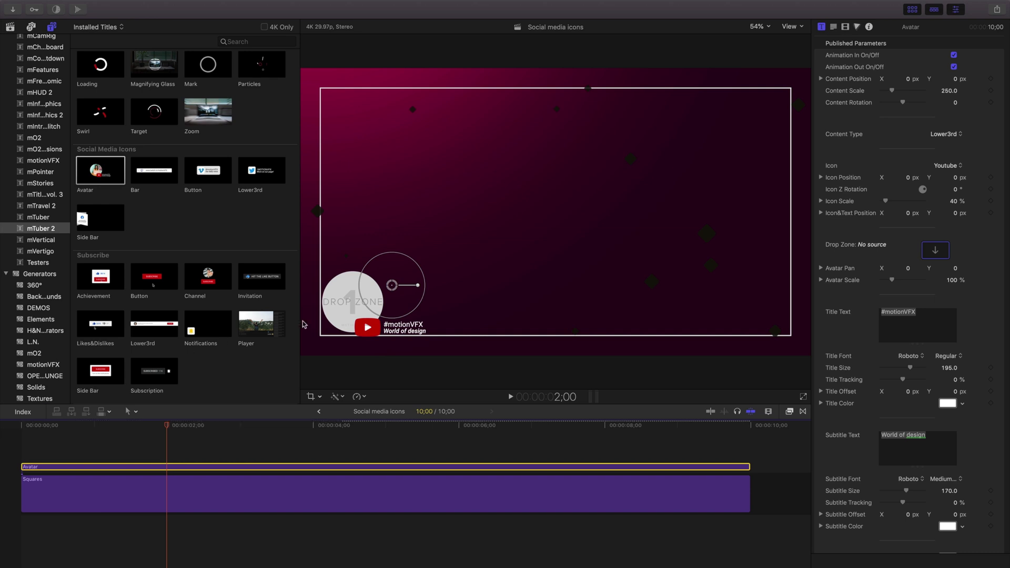
pyautogui.click(936, 254)
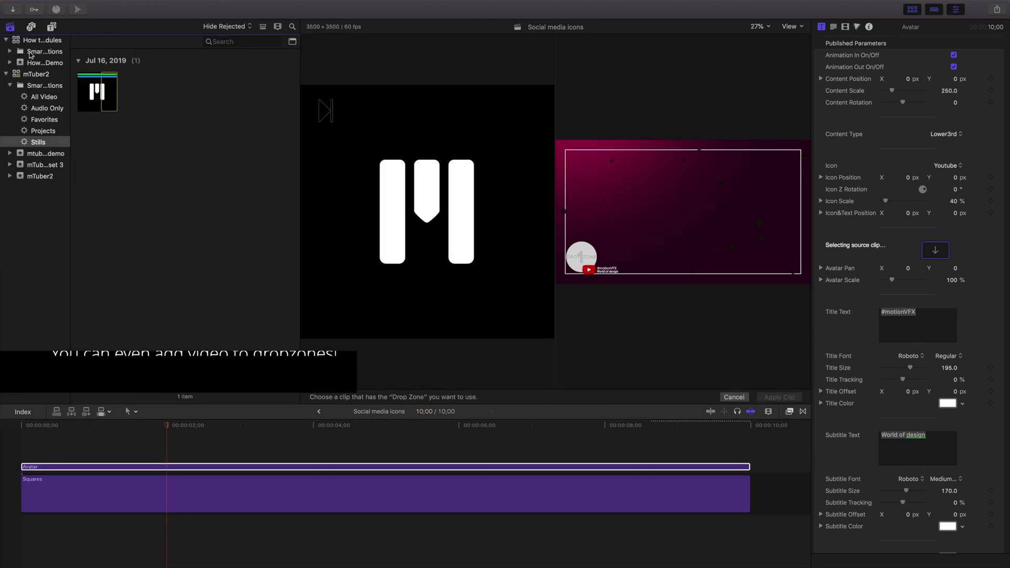
pyautogui.click(106, 101)
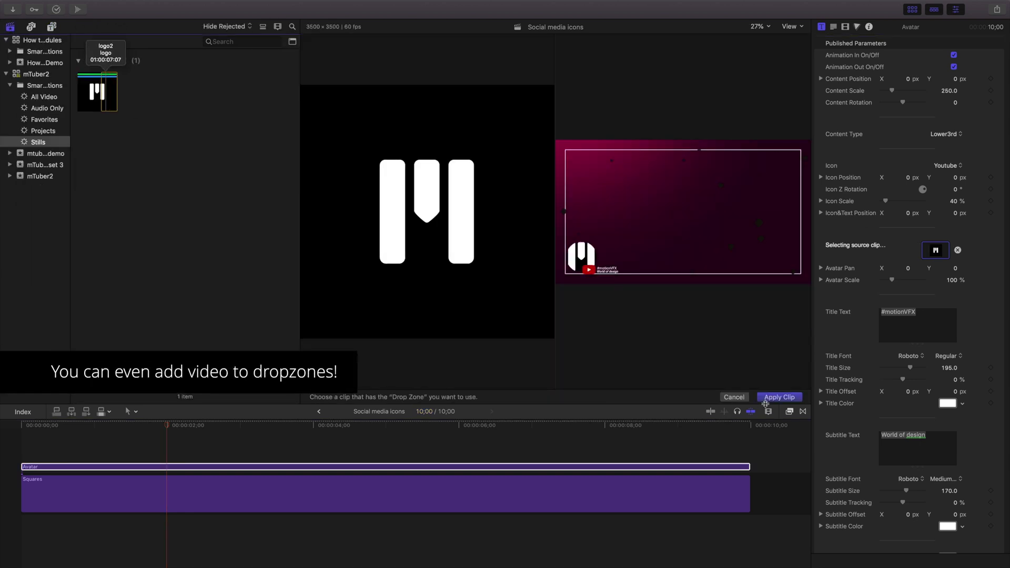
pyautogui.click(779, 397)
pyautogui.moveTo(893, 280); pyautogui.dragTo(888, 281)
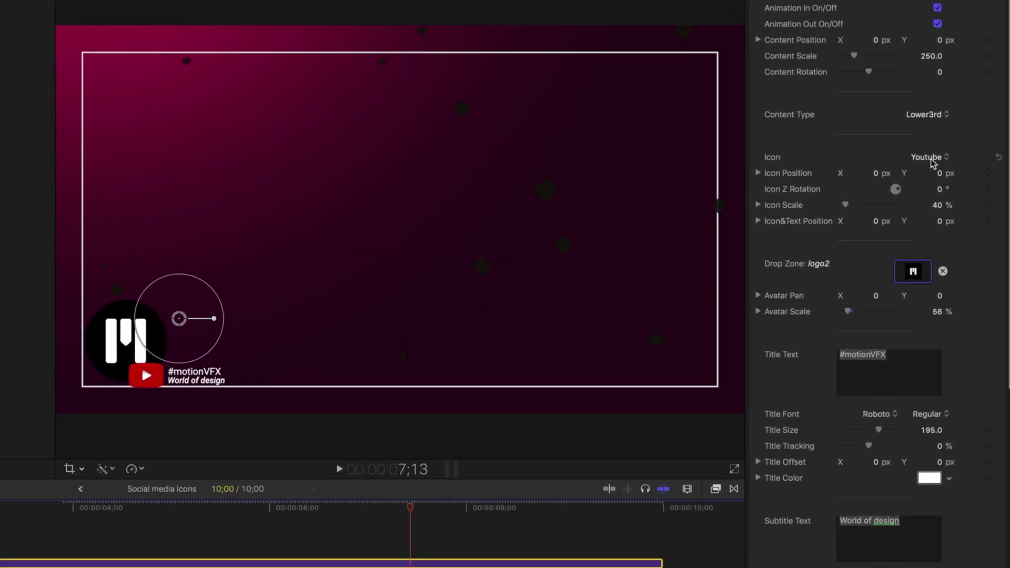
# Cycle the avatar's Icon through Vimeo, Twitter, Snapchat, Patreon, settling on Instagram.
pyautogui.click(945, 166)
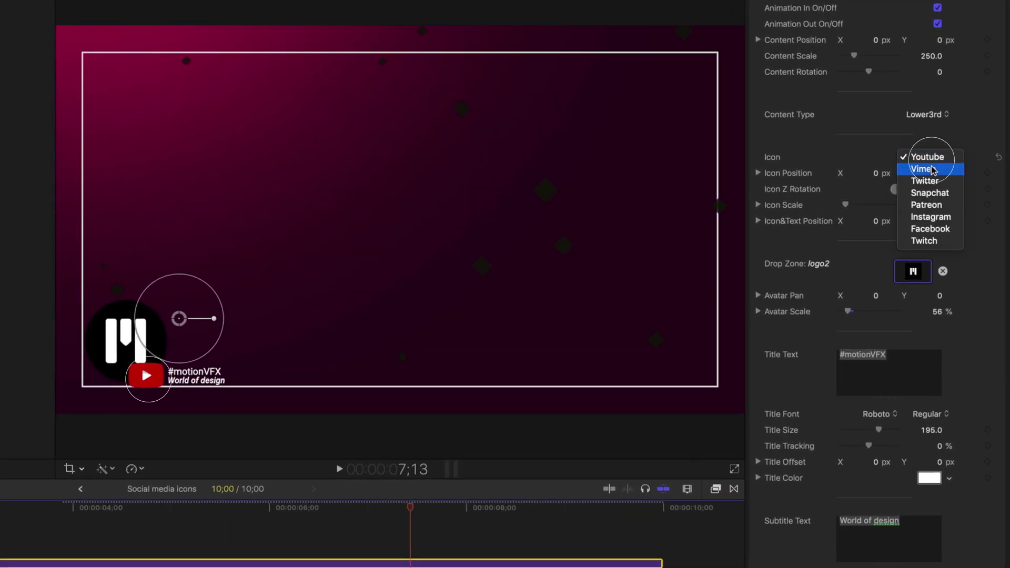
pyautogui.click(932, 169)
pyautogui.click(933, 157)
pyautogui.click(933, 169)
pyautogui.click(934, 157)
pyautogui.click(937, 169)
pyautogui.click(940, 157)
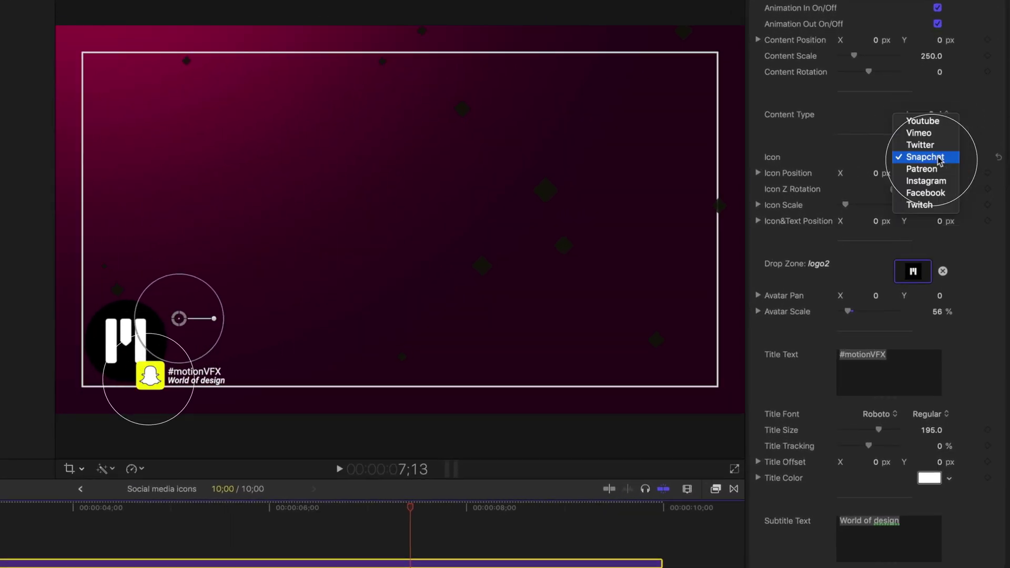
pyautogui.click(939, 170)
pyautogui.click(938, 157)
pyautogui.click(938, 169)
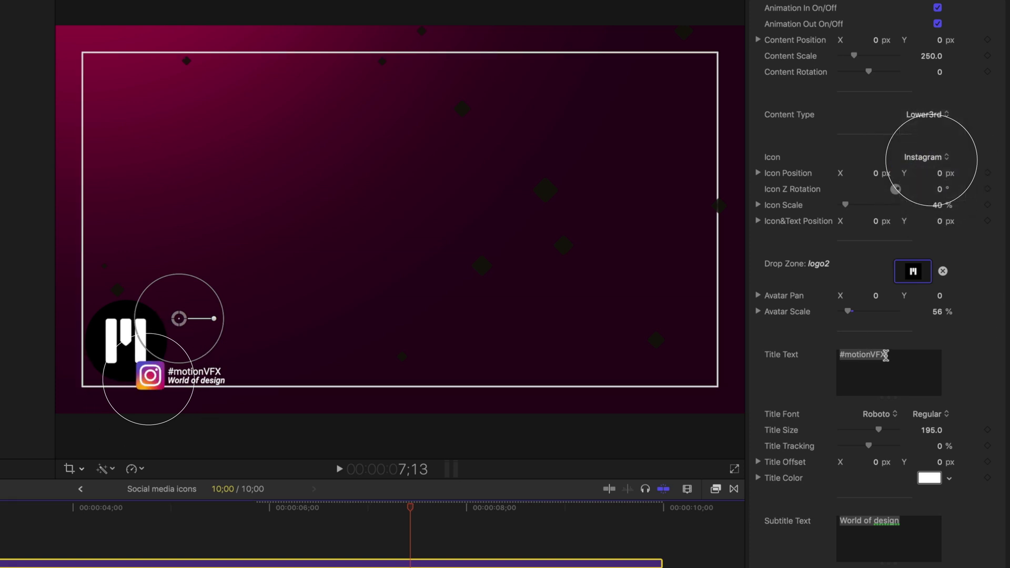
# Replace the subtitle 'World of design' with 'Plugins & Templates' and play from the start.
pyautogui.moveTo(901, 521); pyautogui.dragTo(829, 521)
pyautogui.write('Plugins')
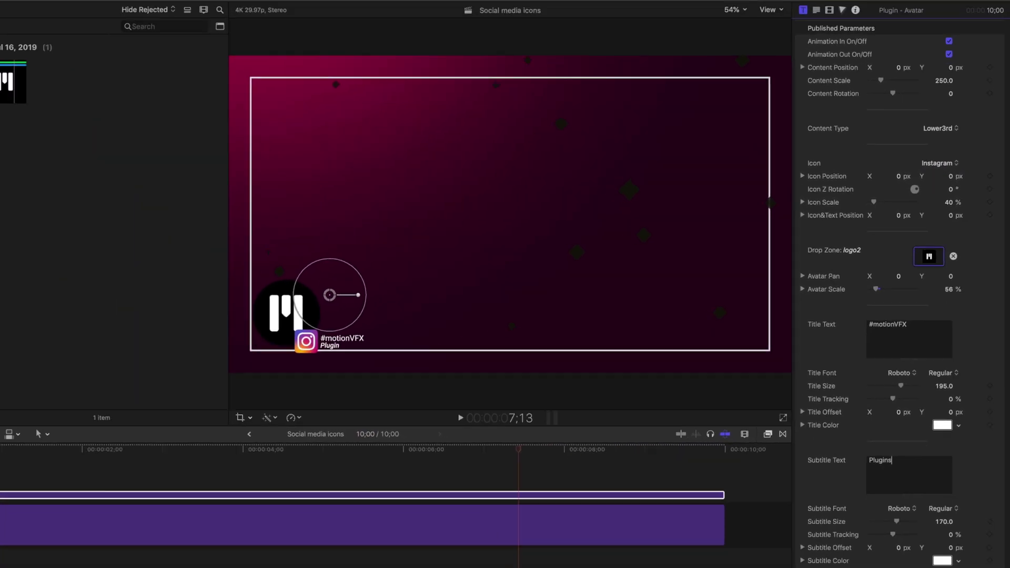
pyautogui.write(' & Templates')
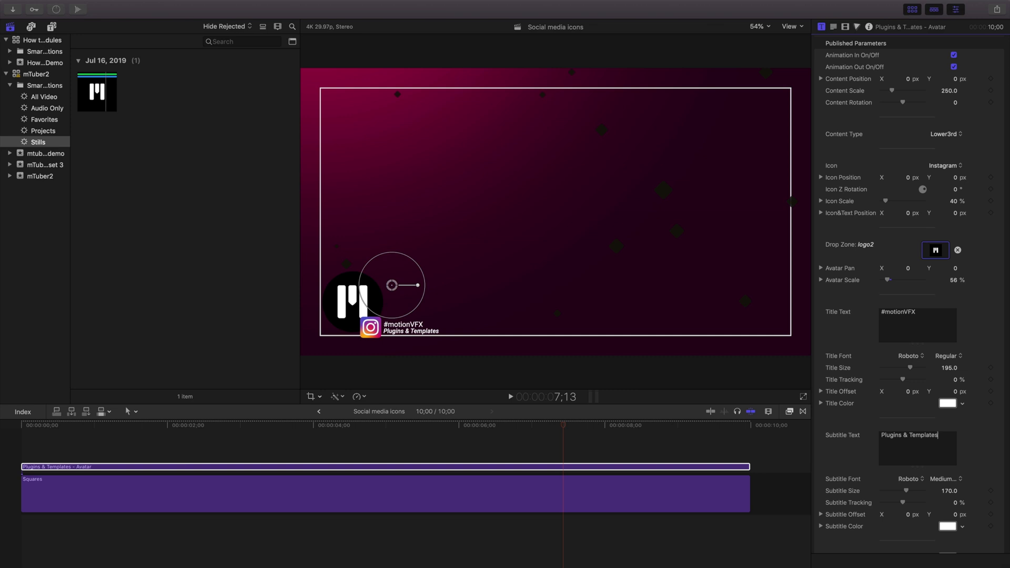
pyautogui.click(21, 426)
pyautogui.press('space')
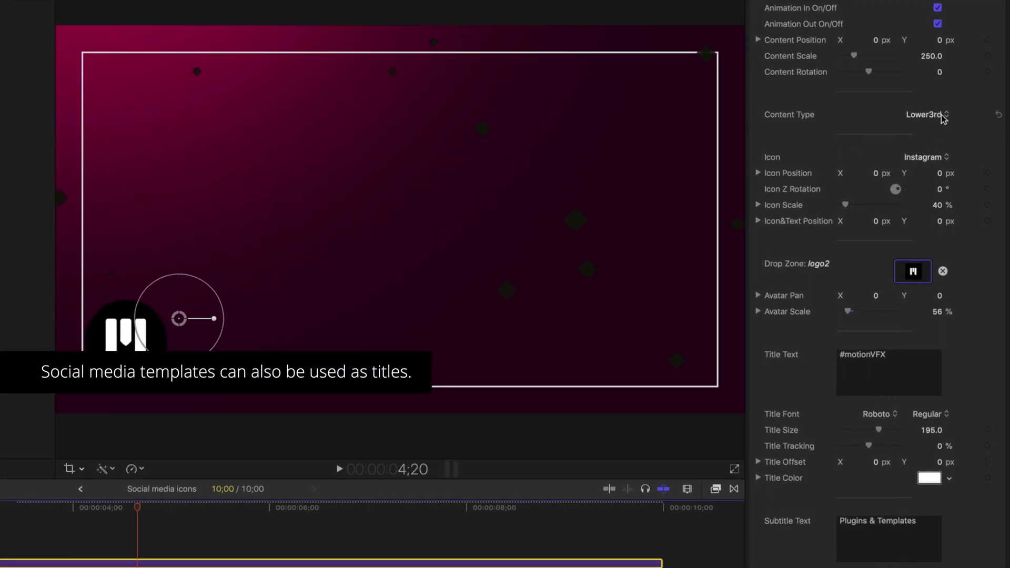
# Set the avatar's Content Type to Title and preview the centred title.
pyautogui.click(941, 116)
pyautogui.click(942, 126)
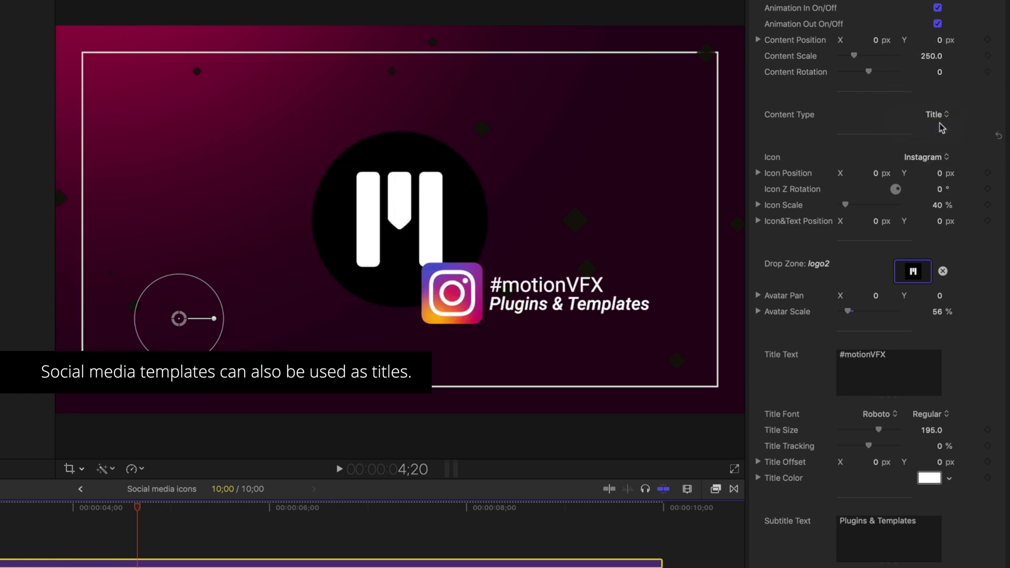
pyautogui.press('space')
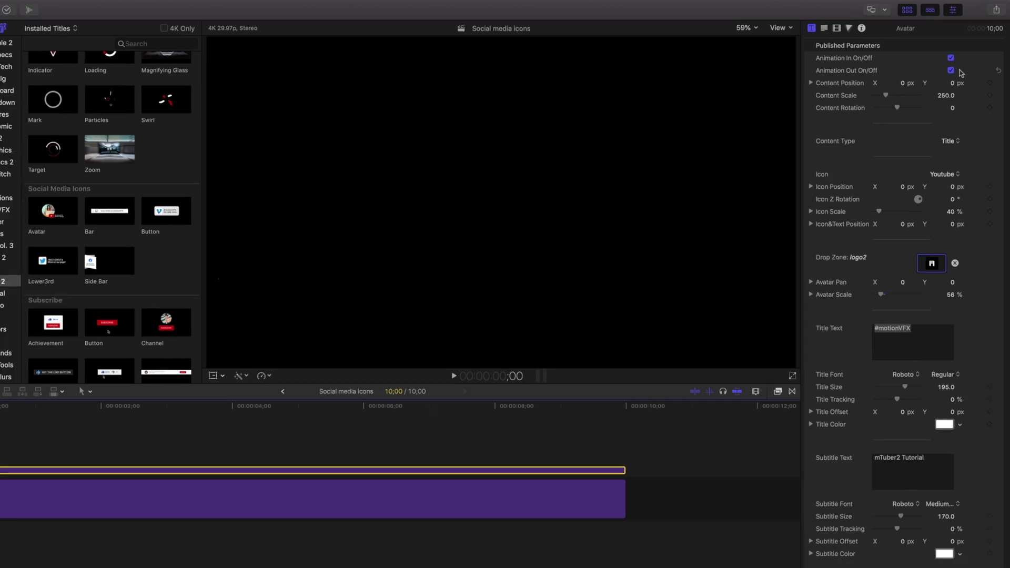
pyautogui.press('space')
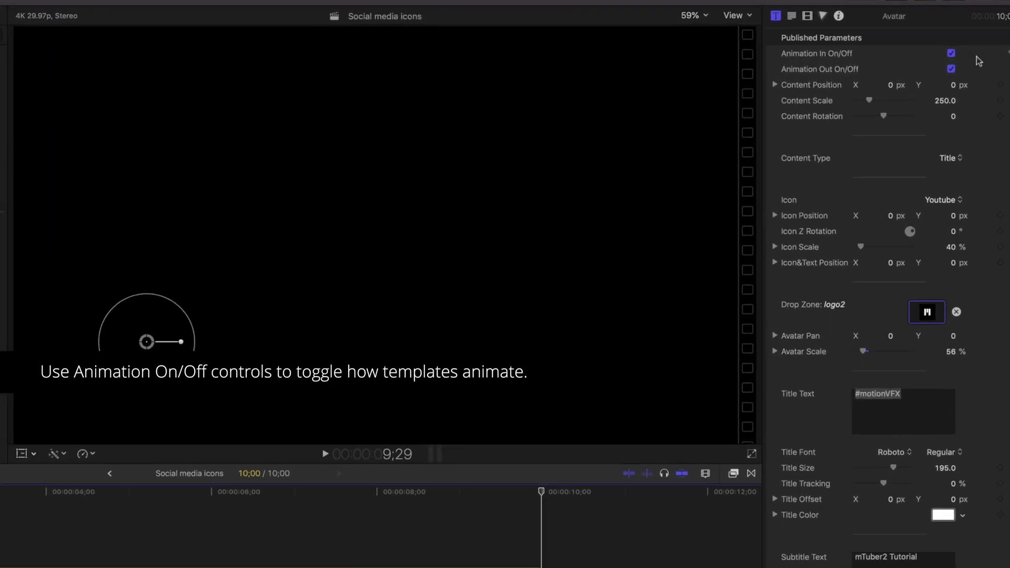
# Uncheck Animation In and Animation Out, then play back to verify.
pyautogui.click(951, 53)
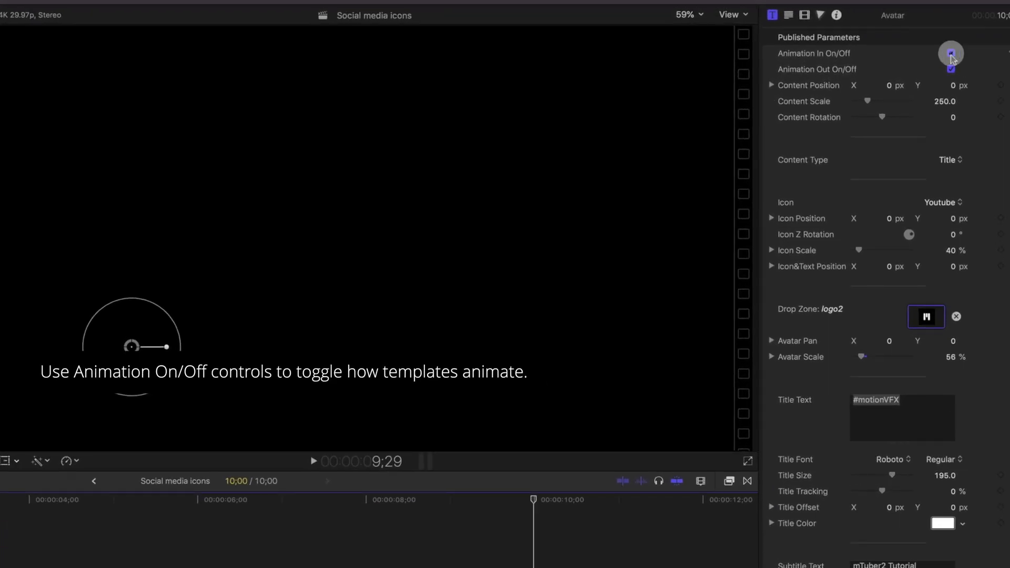
pyautogui.click(951, 69)
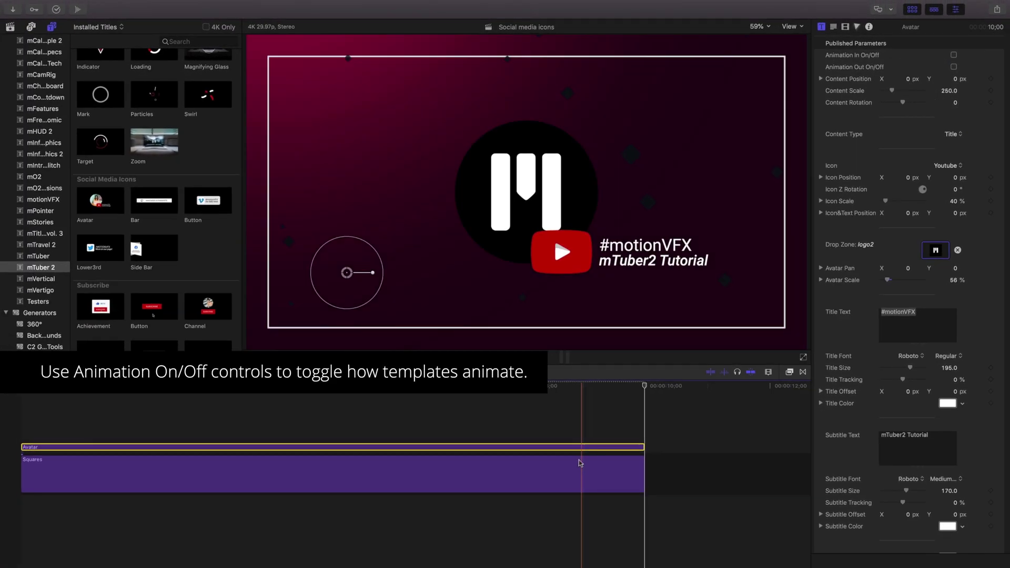
pyautogui.click(581, 463)
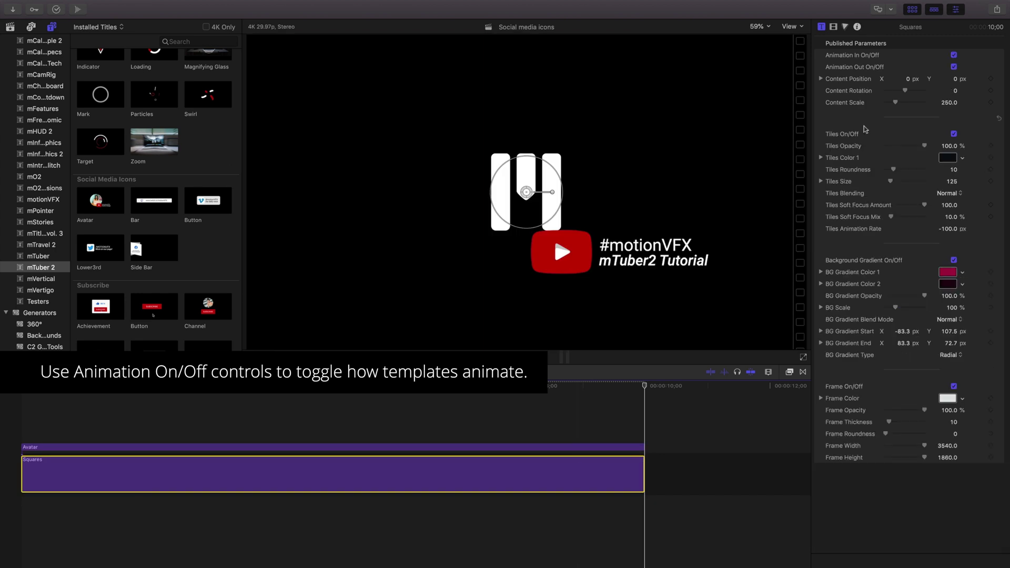
pyautogui.press('space')
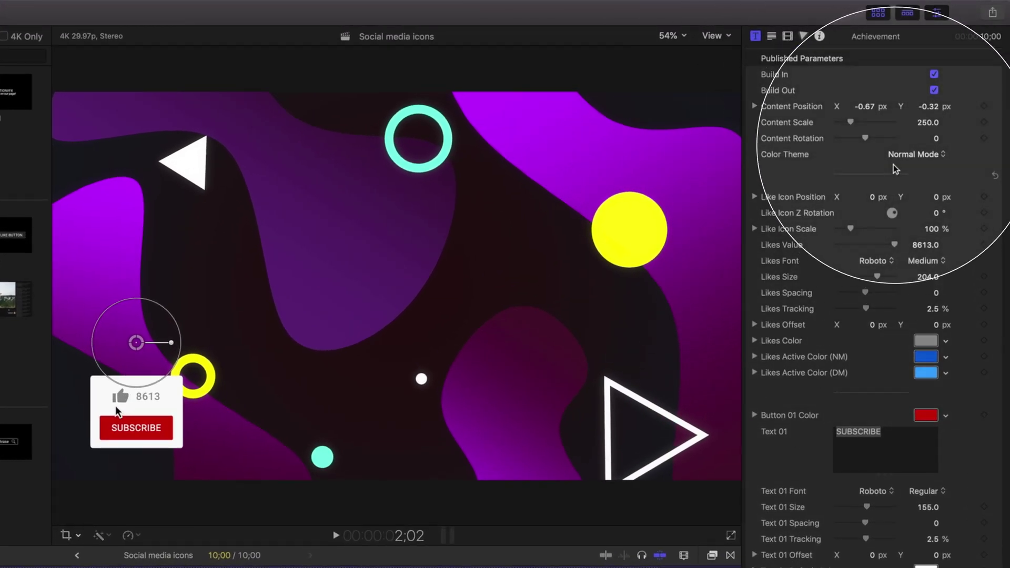
# Choose Dark Mode as Color Theme, white for Likes Color and blue for Button 01 Color.
pyautogui.click(910, 142)
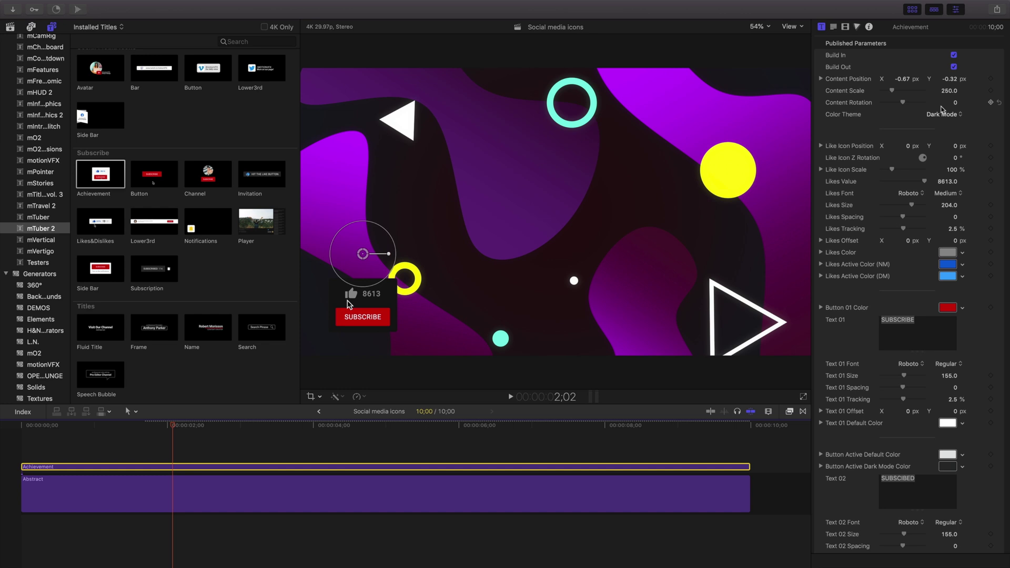
pyautogui.click(947, 253)
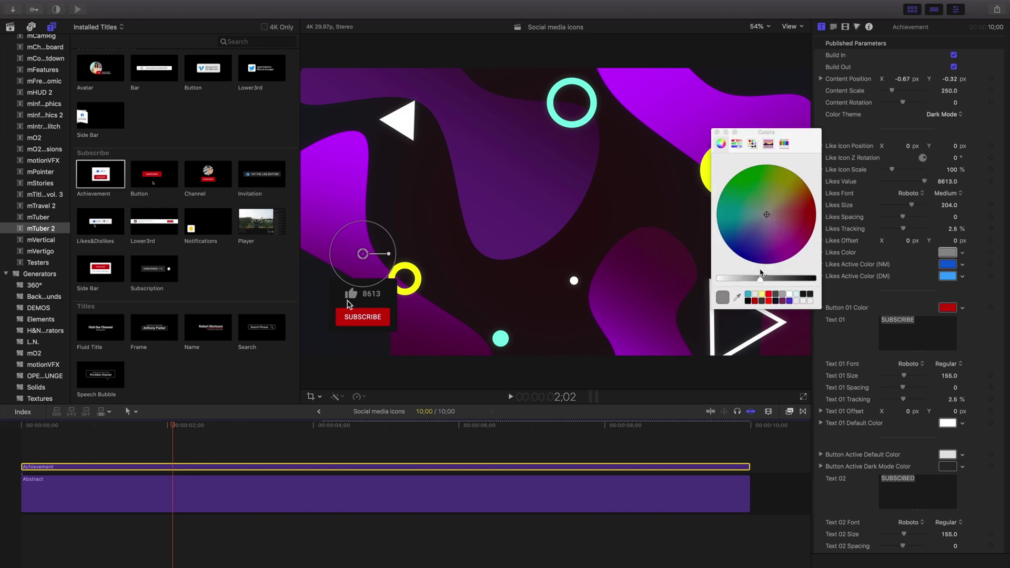
pyautogui.click(723, 297)
pyautogui.click(948, 308)
pyautogui.click(723, 297)
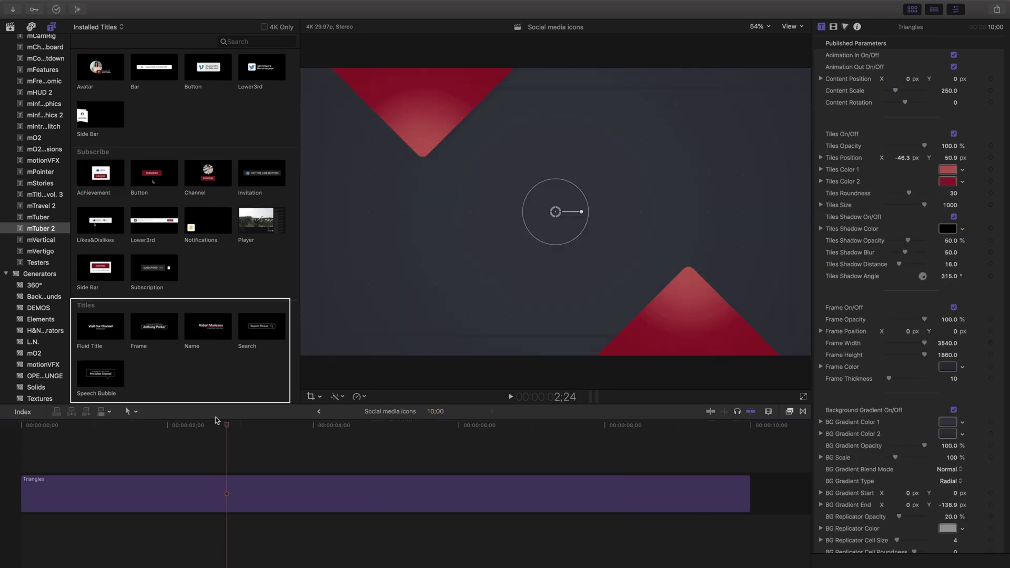
# Add the Search title reading 'mTuber2 Tutorial' and uncheck Search Icon On/Off.
pyautogui.moveTo(247, 334); pyautogui.dragTo(169, 455)
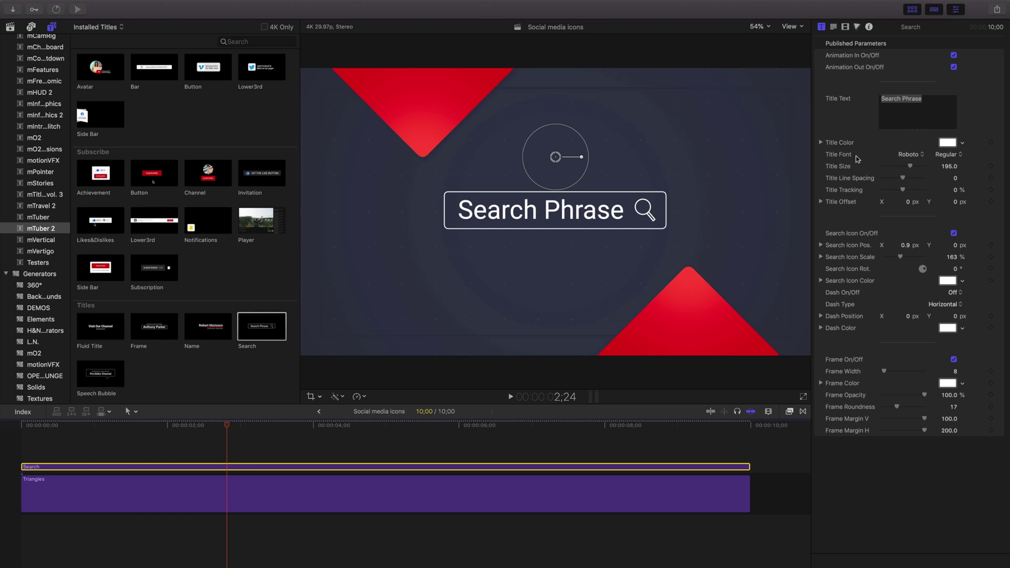
pyautogui.write('mTuber2 Tutorial')
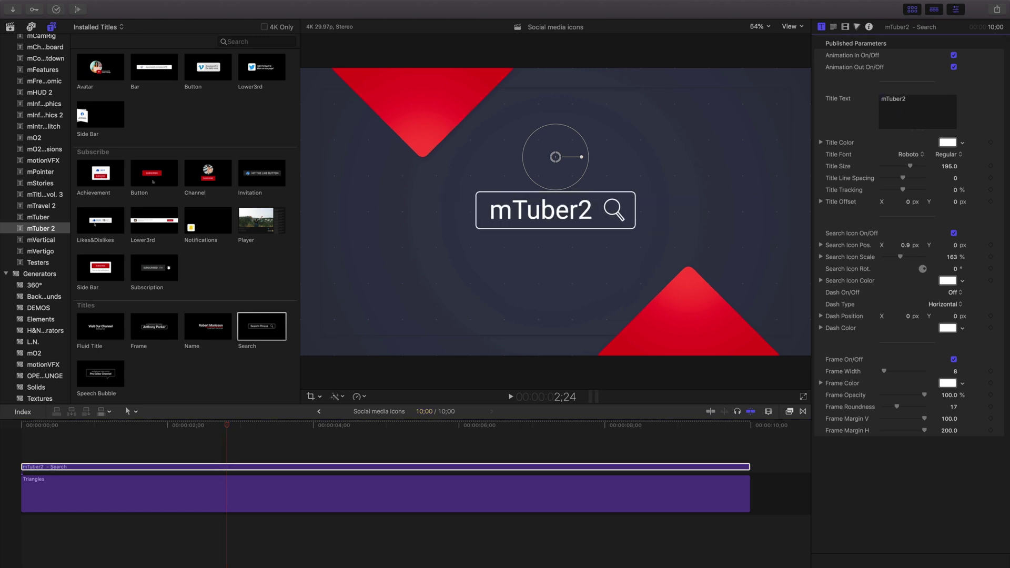
pyautogui.click(954, 233)
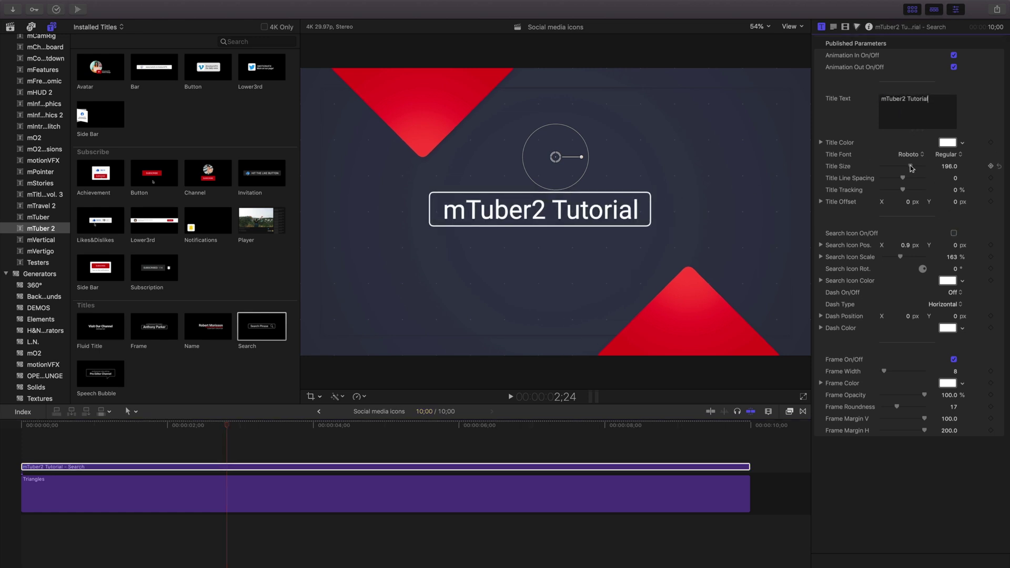